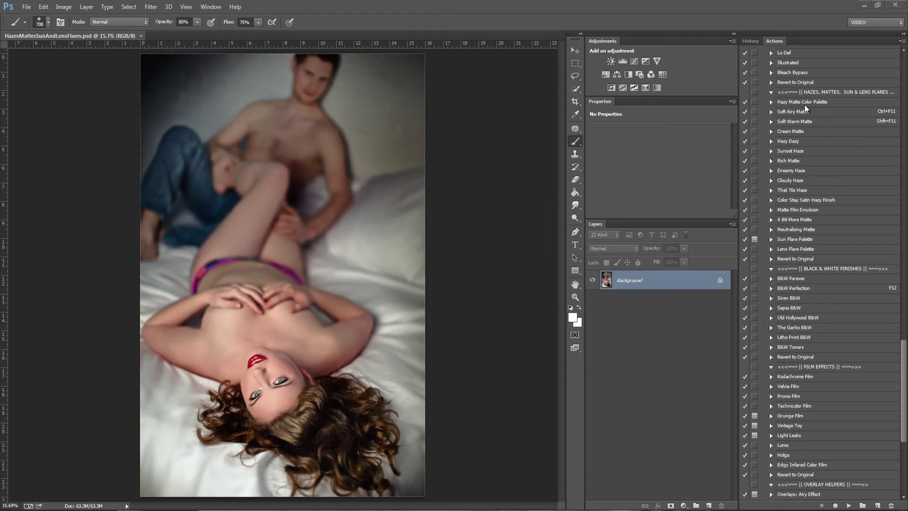
Run the Hazy Matte Color Palette action from the hazes, mattes, sun and lens flares set on the photo.
click(841, 92)
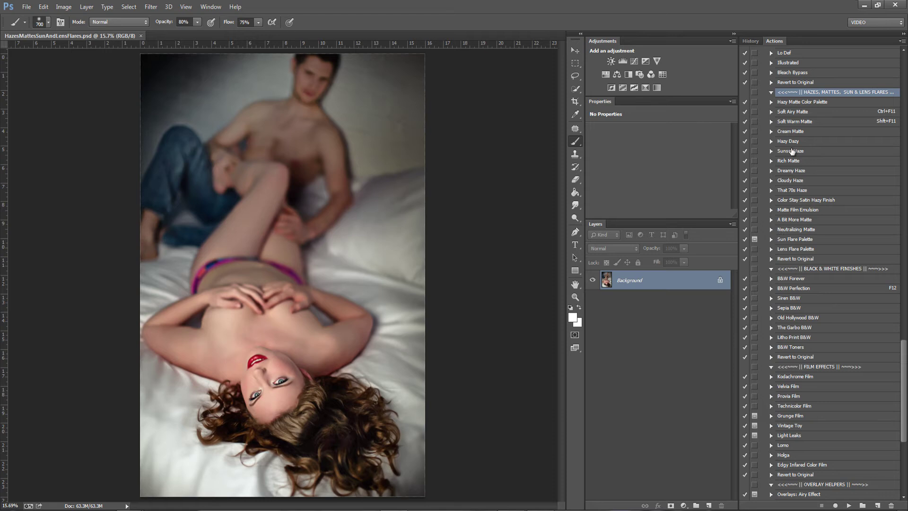
click(818, 103)
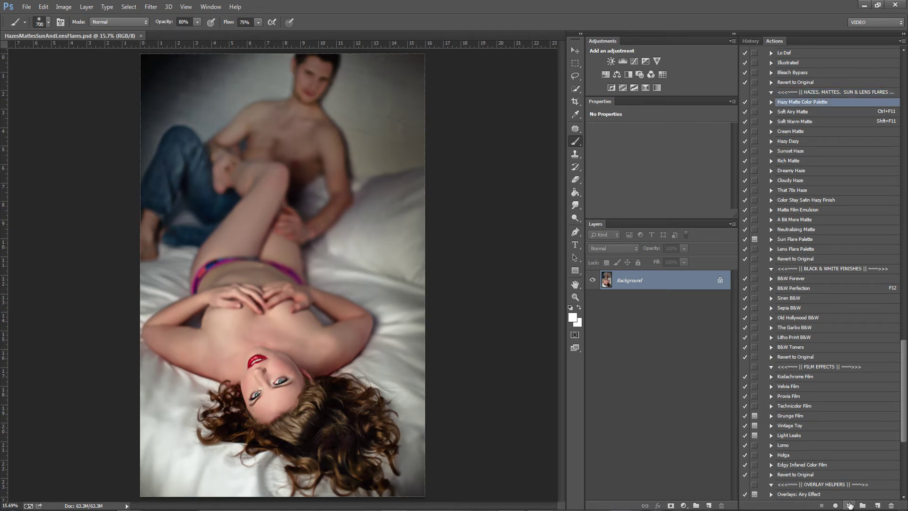
click(850, 505)
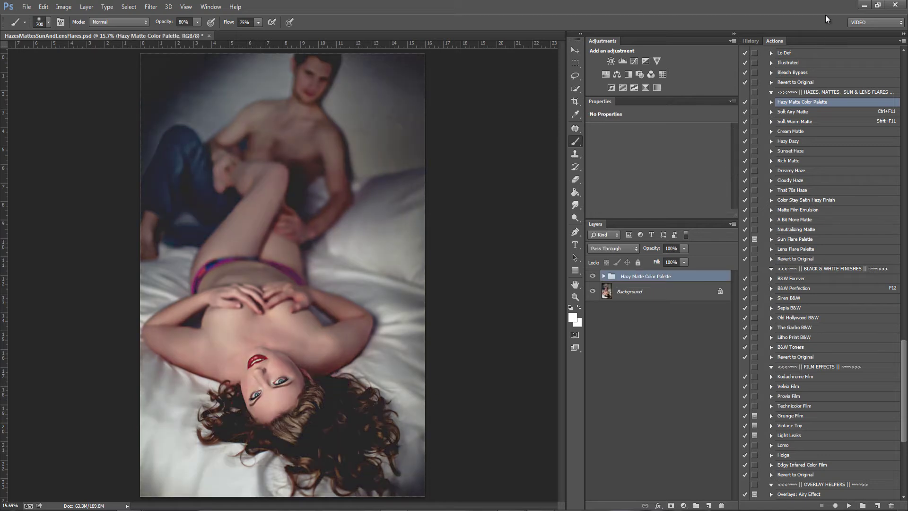
Compare the photo with and without the Hazy Matte Color Palette effect by toggling the group's visibility.
click(593, 277)
click(593, 277)
click(593, 278)
click(593, 277)
click(592, 277)
click(593, 277)
Expand the Hazy Matte Color Palette group and examine its layers from Clarity up to Rich Edges.
click(603, 276)
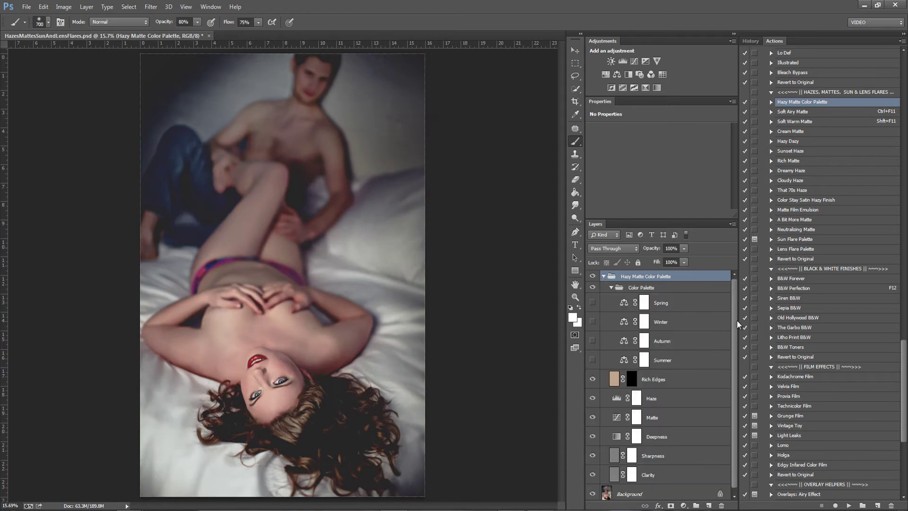
scroll(733, 311, down, 1)
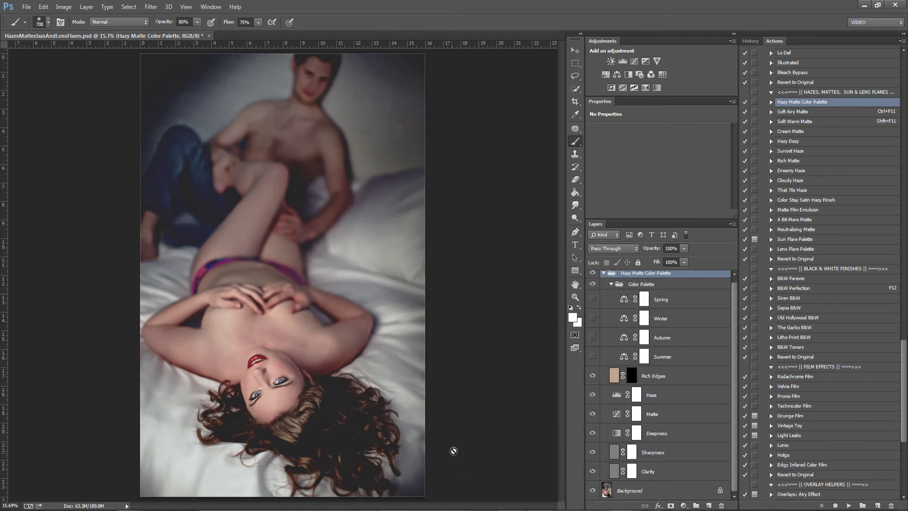
click(650, 472)
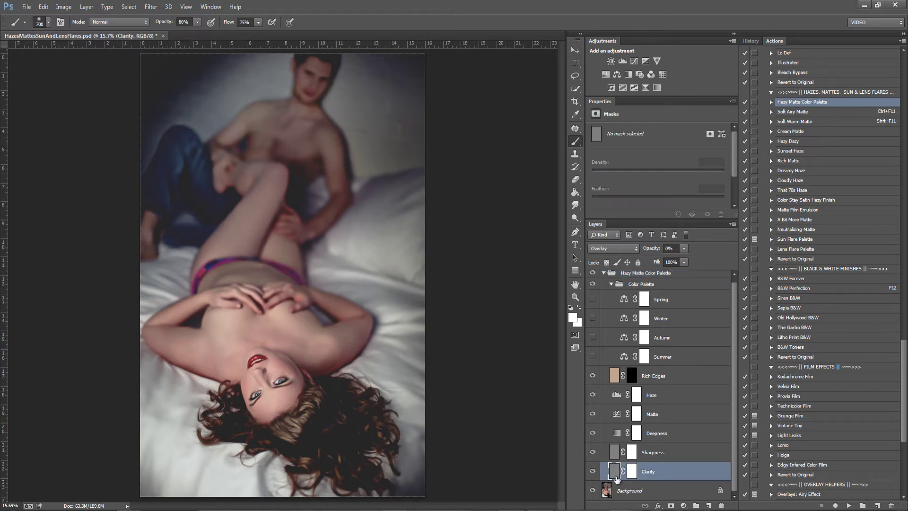
click(659, 452)
click(658, 433)
click(657, 414)
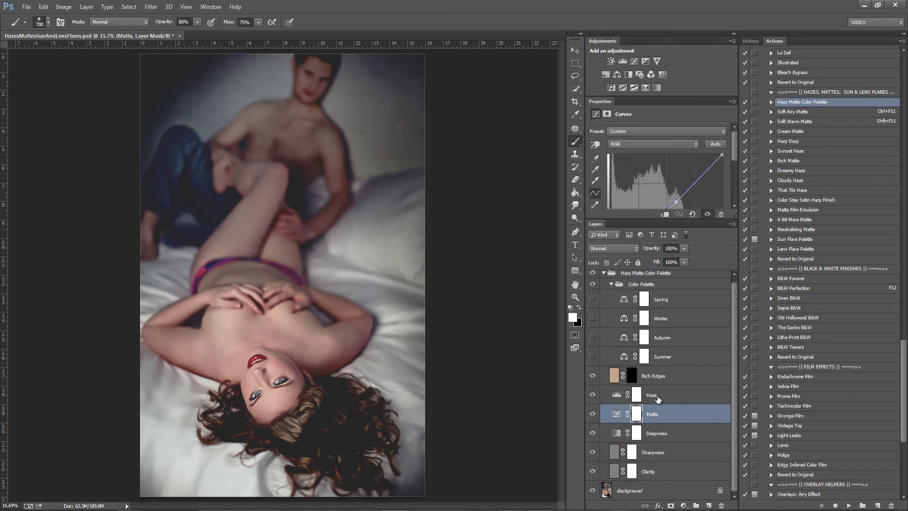
click(657, 395)
click(655, 376)
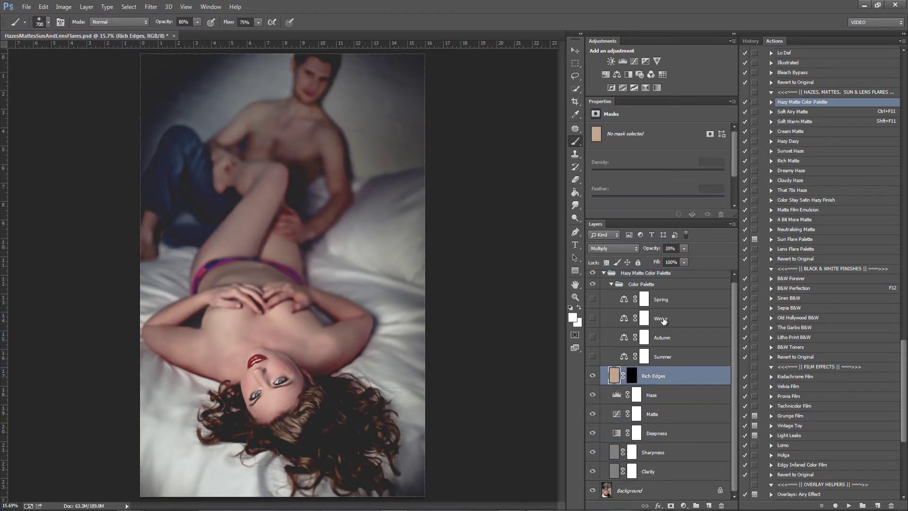
Examine the settings from Clarity up through the Winter and Spring color layers, and preview Spring's effect on the photo.
click(664, 469)
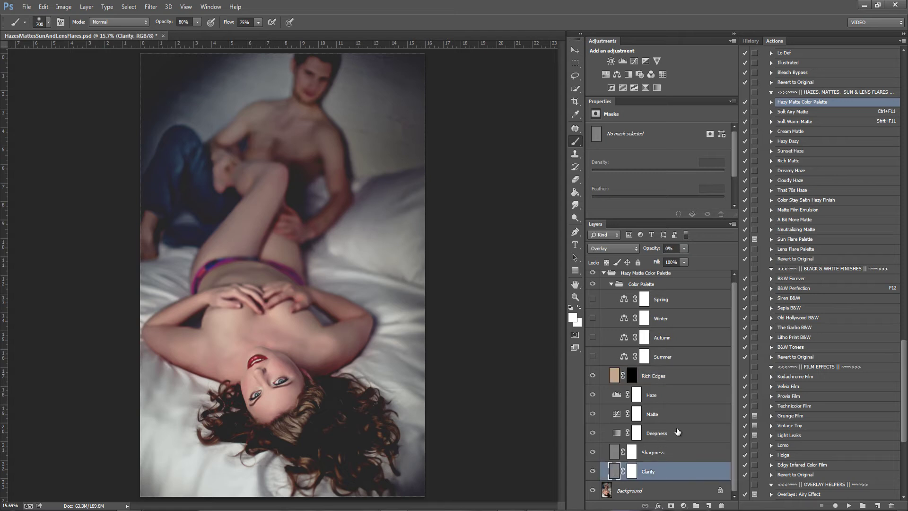
click(652, 452)
click(663, 432)
click(666, 416)
click(666, 393)
click(658, 323)
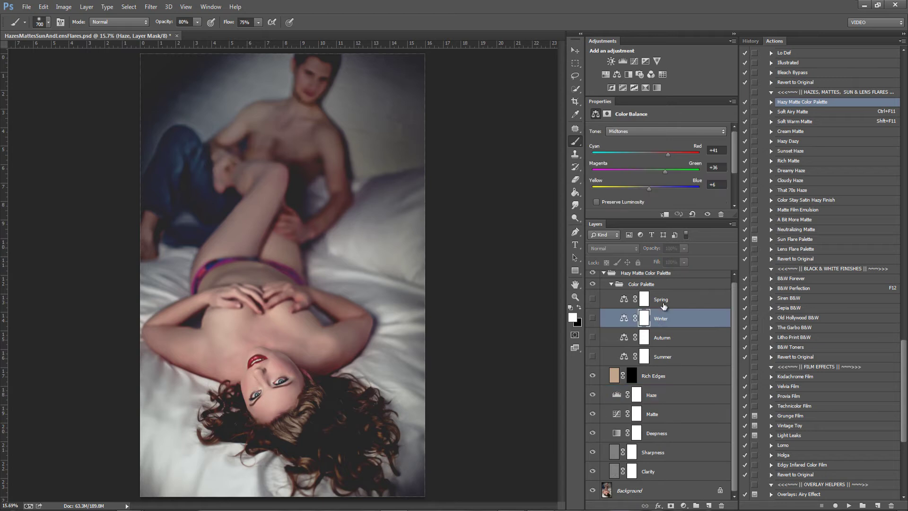
click(665, 305)
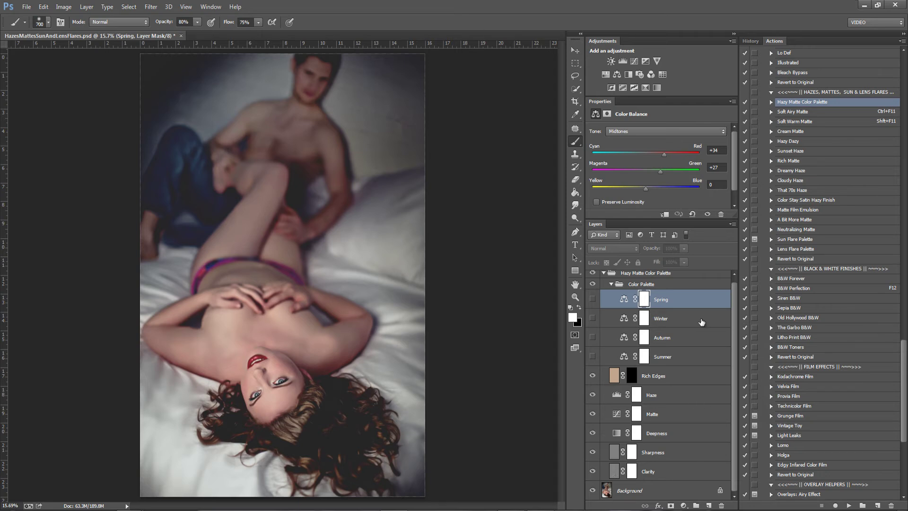
click(592, 300)
click(592, 300)
Paint white on the Rich Edges layer mask around the photo's edges with a 1000 px brush, then swap the foreground color to black.
click(632, 375)
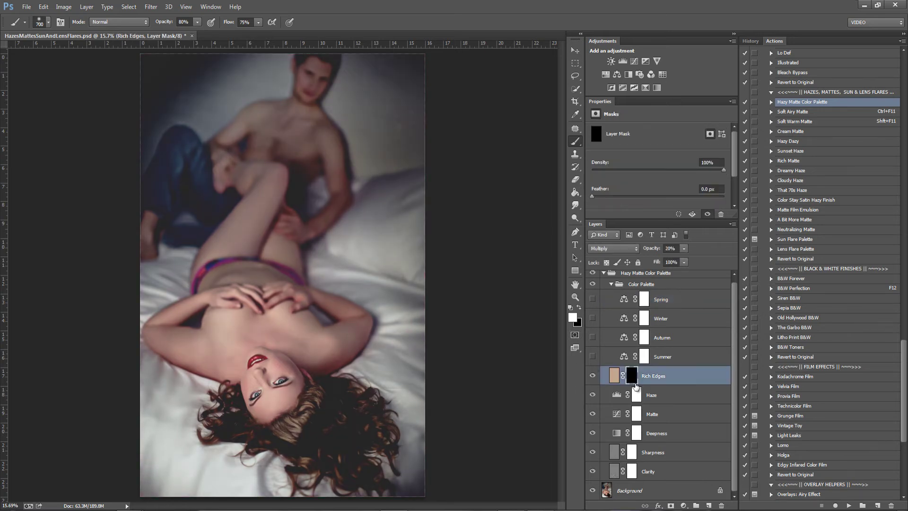
key(bracketright)
key(bracketright)
key(bracketright)
key(bracketright)
key(bracketright)
key(bracketright)
key(bracketright)
key(bracketright)
key(bracketright)
key(bracketright)
key(bracketright)
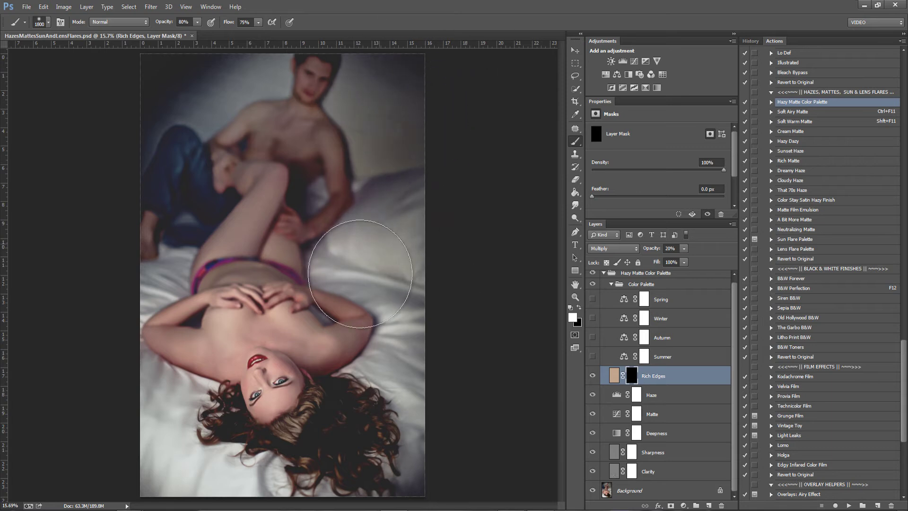
mouse_move(216, 102)
mouse_down()
mouse_move(268, 63)
mouse_move(175, 149)
mouse_move(170, 232)
mouse_up()
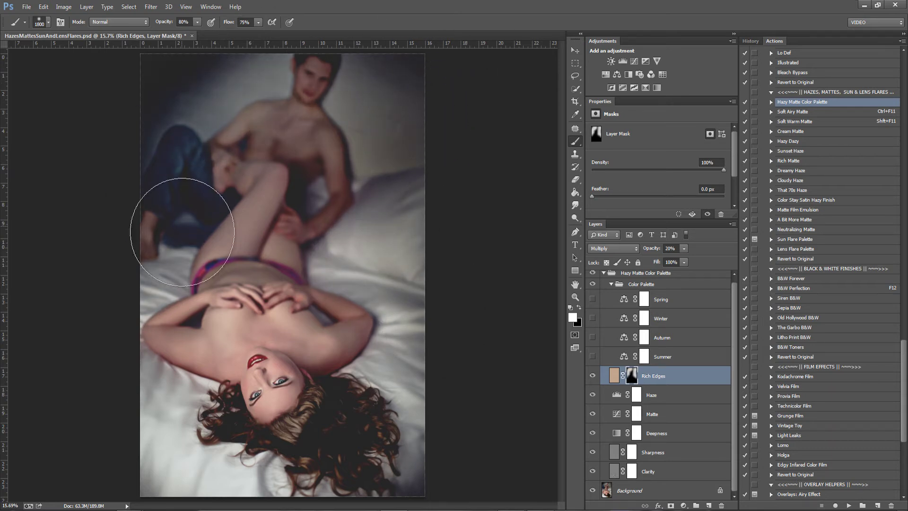
drag(254, 169, 202, 128)
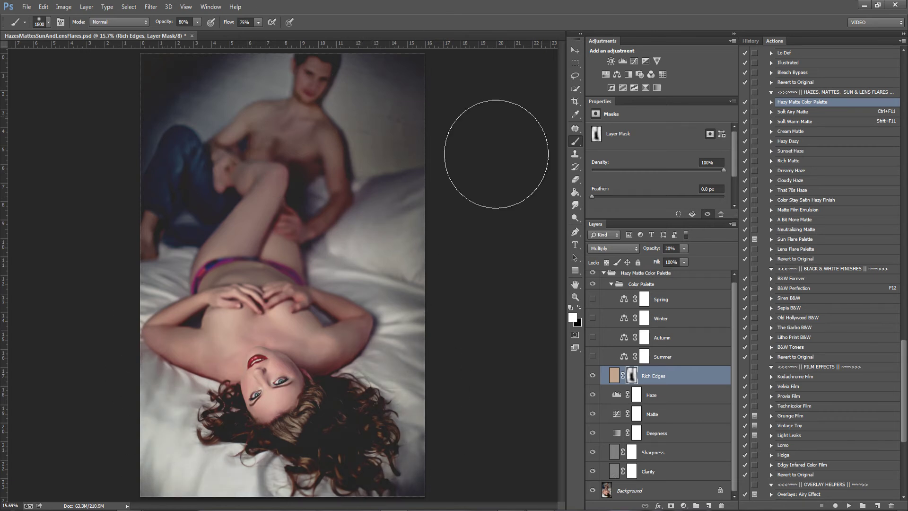
key(x)
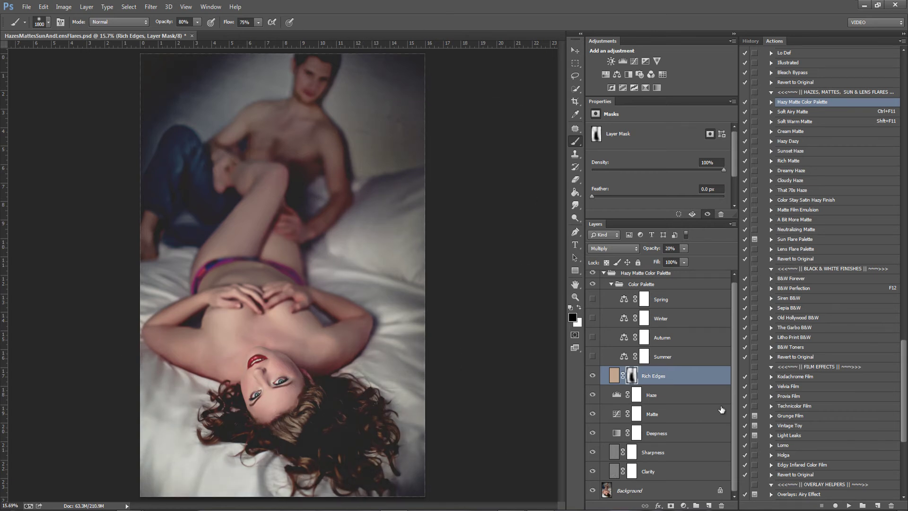
Preview the Summer, Autumn, Winter and Spring color layers one at a time, hiding each again.
click(593, 357)
click(593, 357)
click(592, 338)
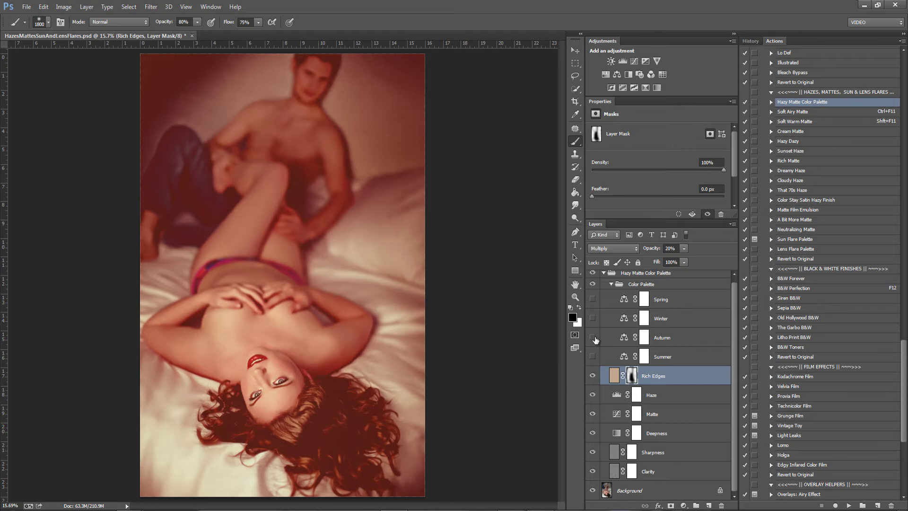
click(592, 337)
click(592, 317)
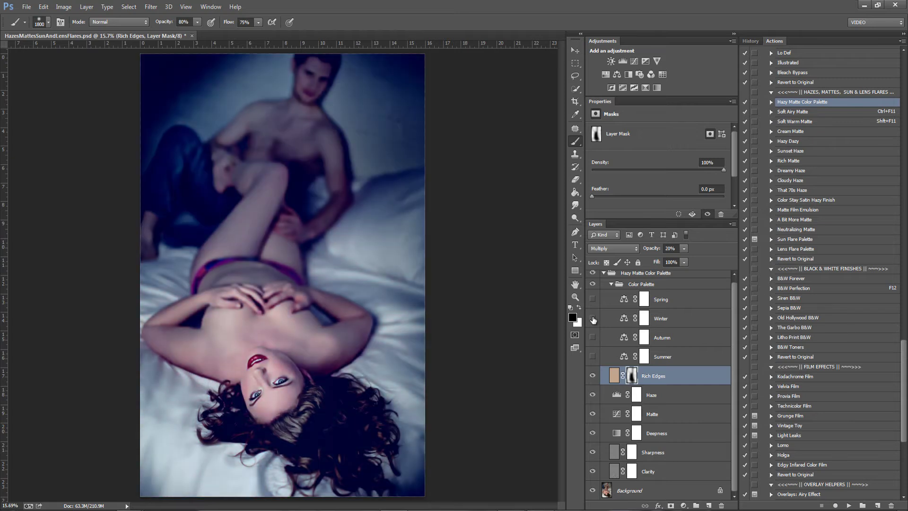
click(592, 318)
click(592, 299)
click(592, 300)
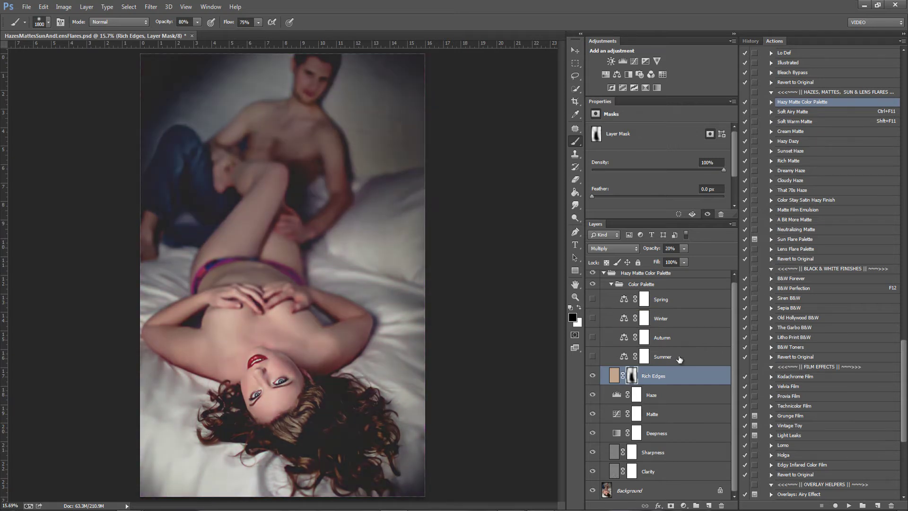
Compare the Summer and Autumn tints once more, then keep the Summer layer visible with its fill at 21%.
click(614, 357)
click(592, 357)
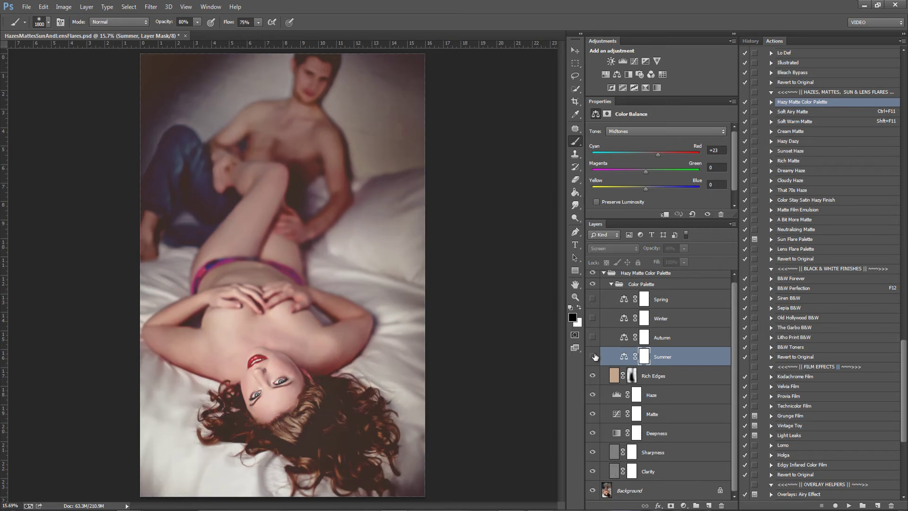
click(594, 358)
click(593, 337)
click(593, 337)
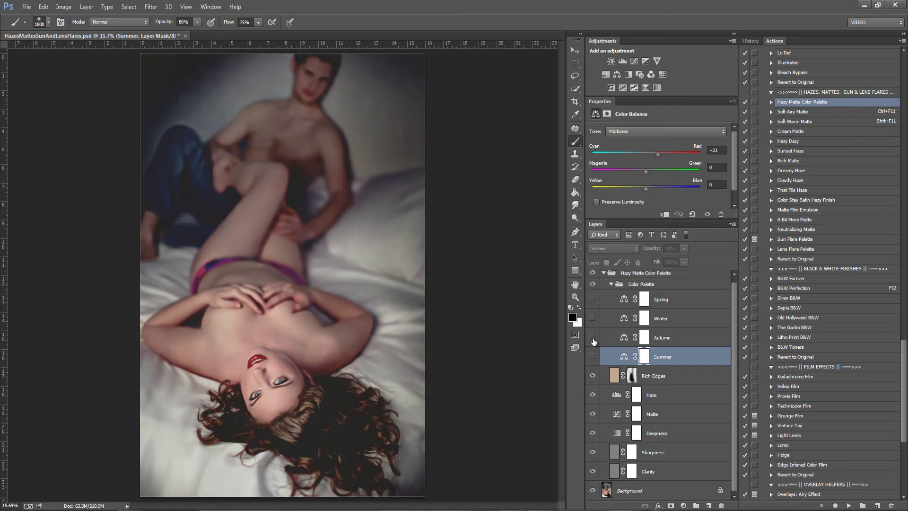
click(592, 357)
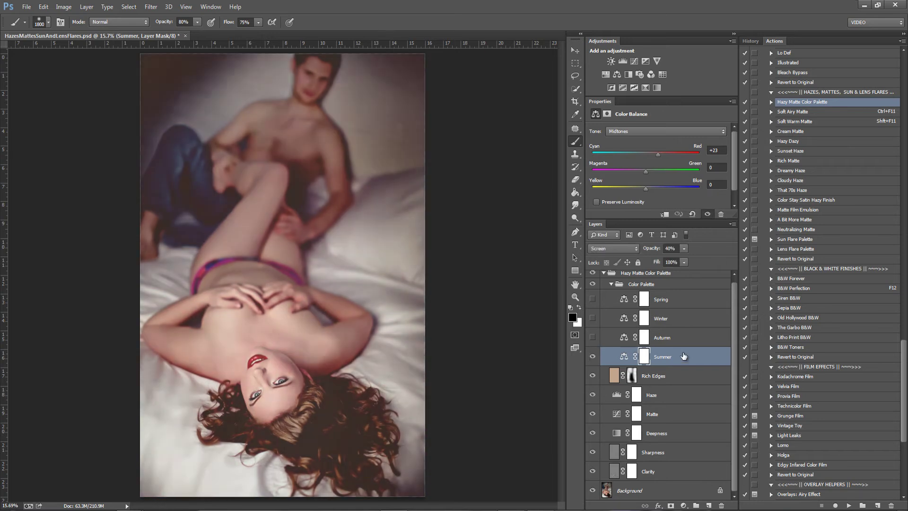
click(683, 262)
drag(648, 274, 644, 275)
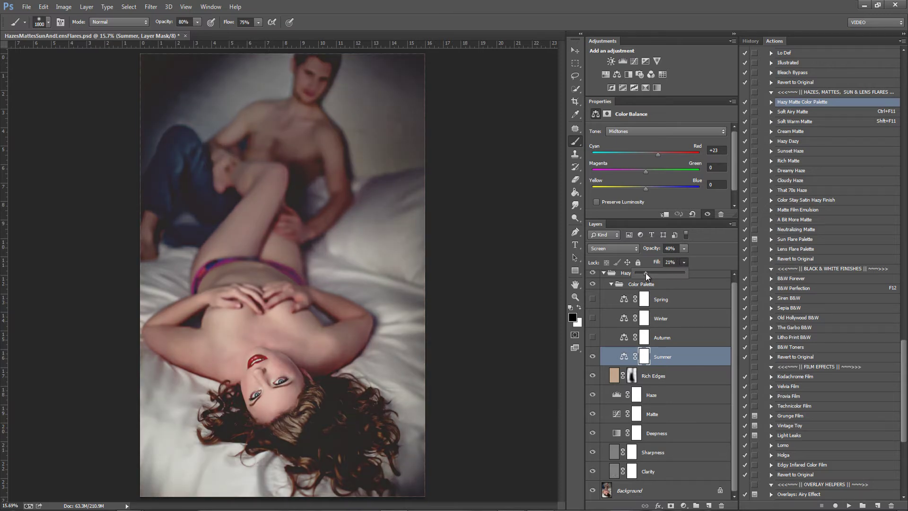
Set the Haze layer's opacity to 52% and the Matte layer's opacity to 32%.
click(637, 395)
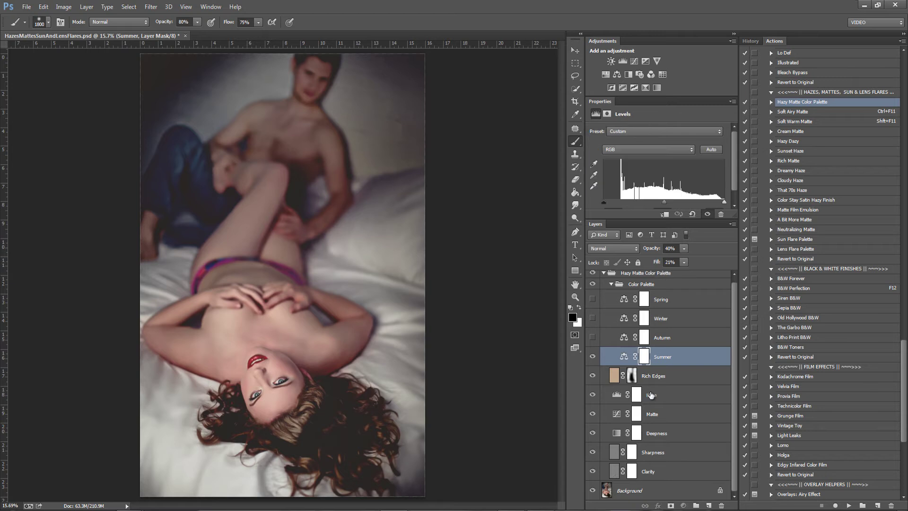
drag(598, 273, 643, 282)
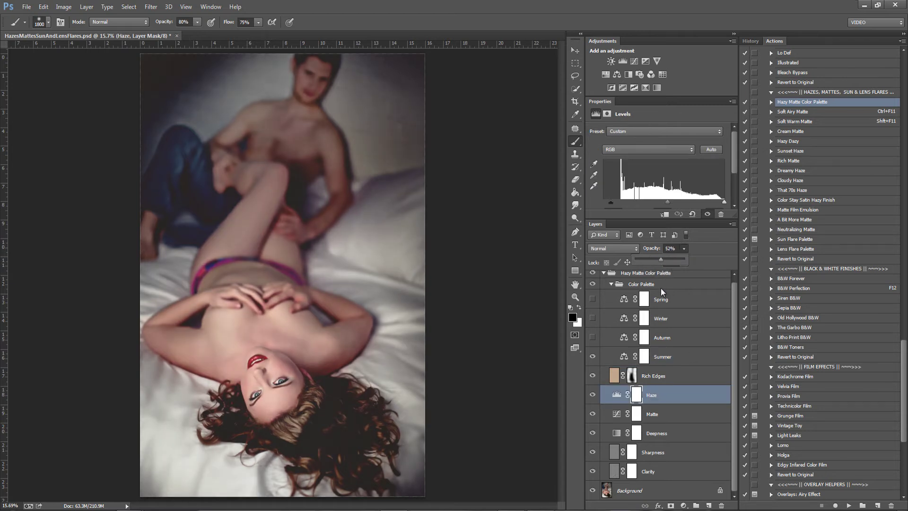
click(654, 415)
click(683, 249)
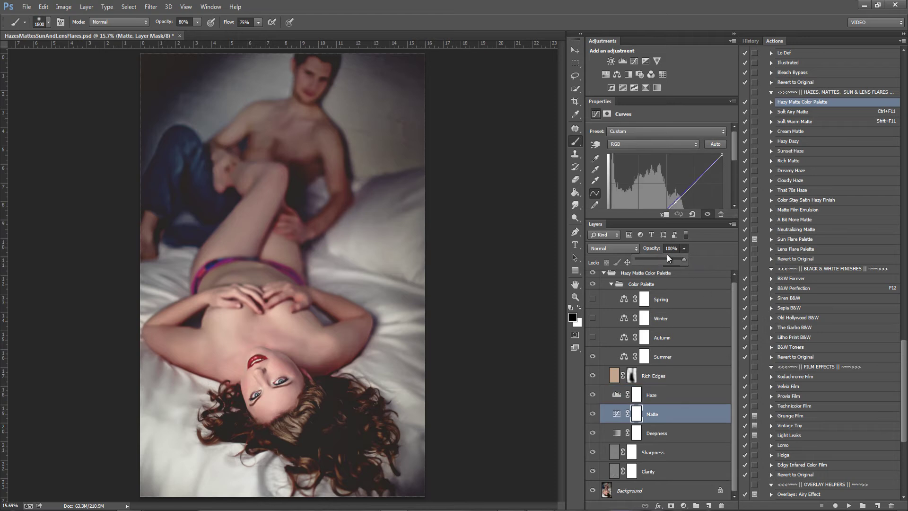
drag(634, 261, 622, 265)
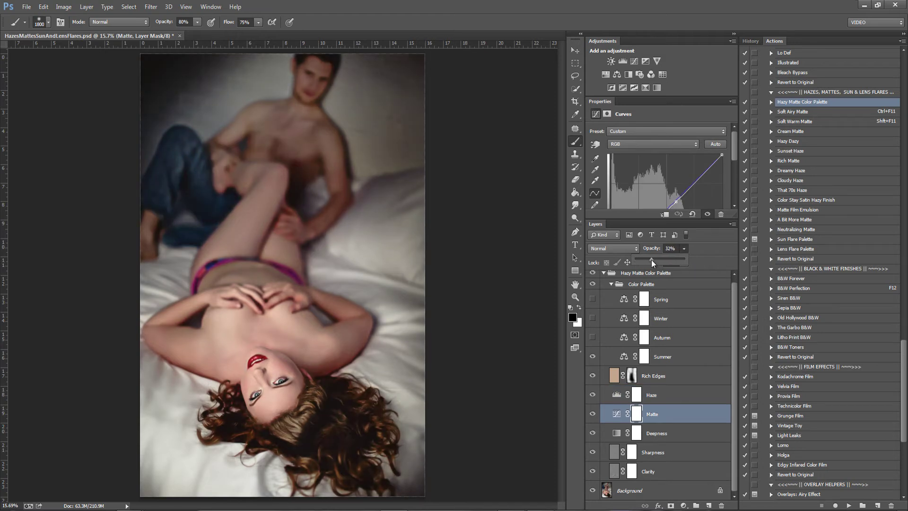
Set the Deepness layer's opacity to 52%.
click(657, 433)
click(683, 249)
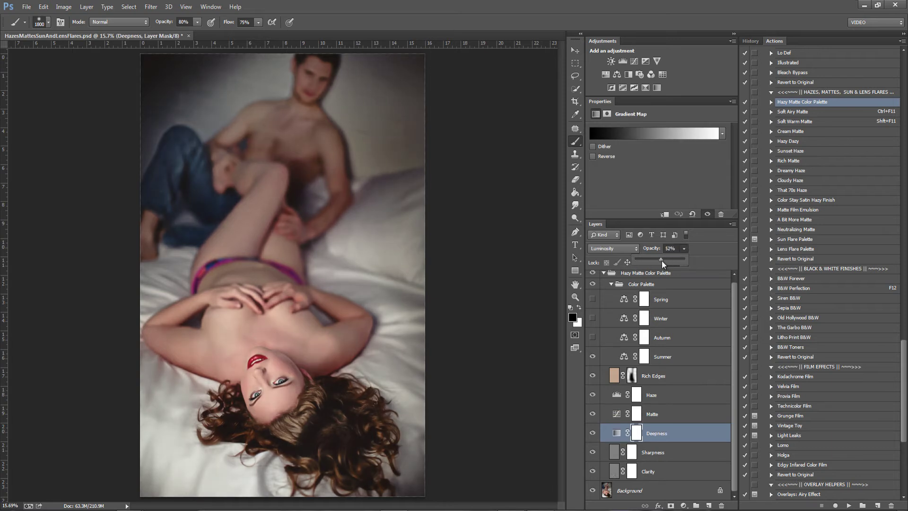
Compare the Sharpness layer on and off close up on the woman's face, and set its opacity to 14%.
click(654, 460)
click(683, 262)
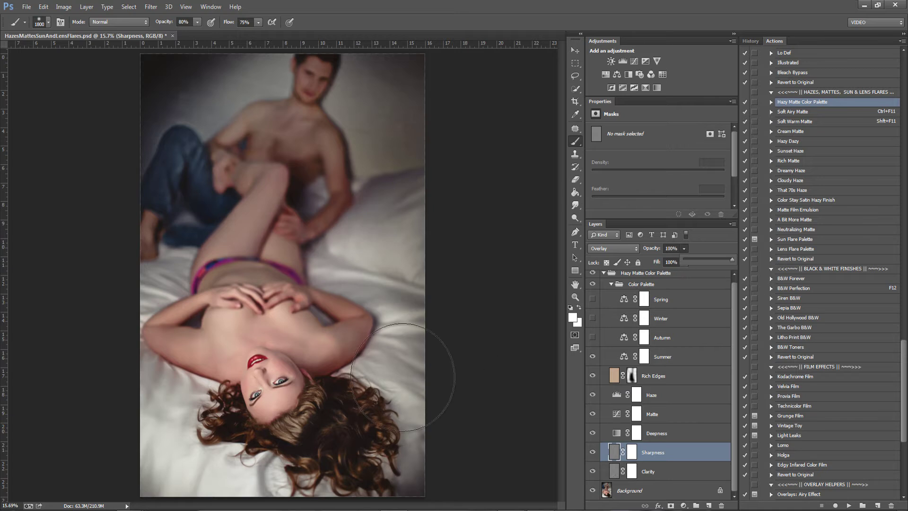
key(z)
drag(268, 435, 273, 437)
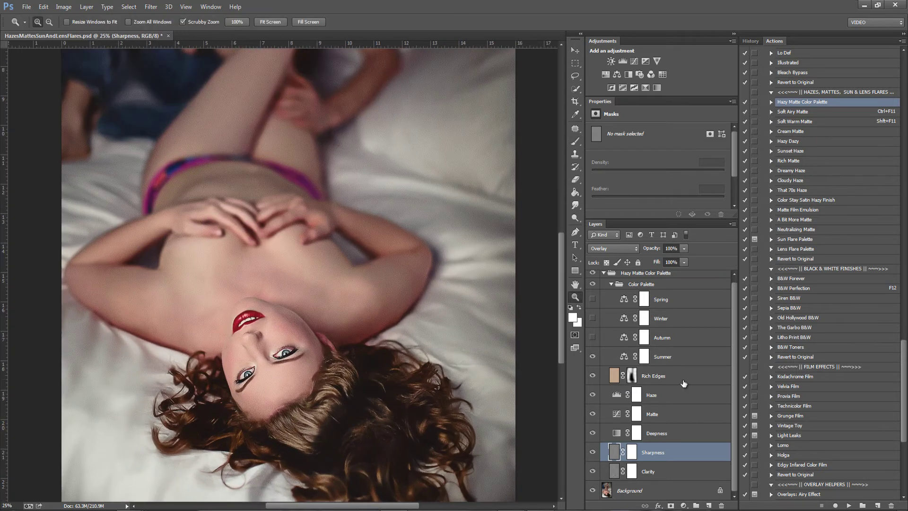
click(593, 452)
click(592, 453)
click(593, 453)
click(593, 453)
click(684, 249)
drag(646, 259, 642, 260)
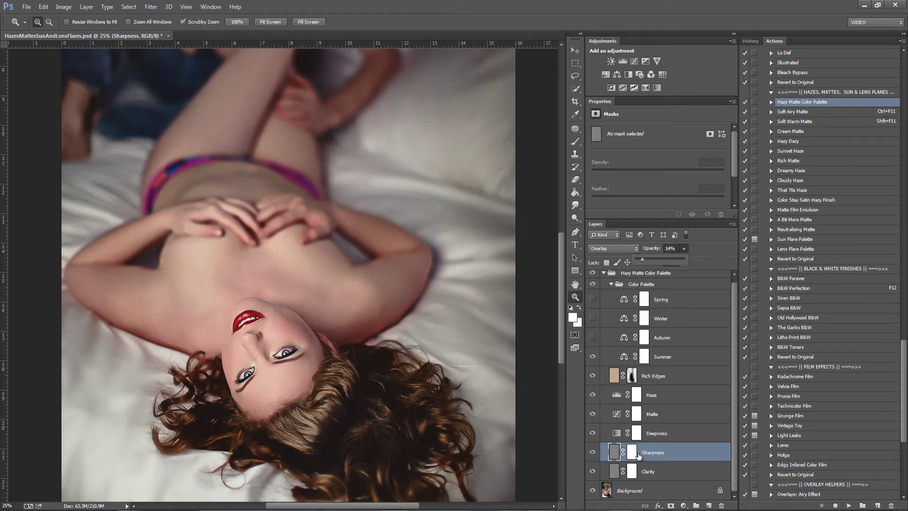
Select the Clarity layer and check its opacity setting.
click(680, 467)
click(680, 467)
click(684, 248)
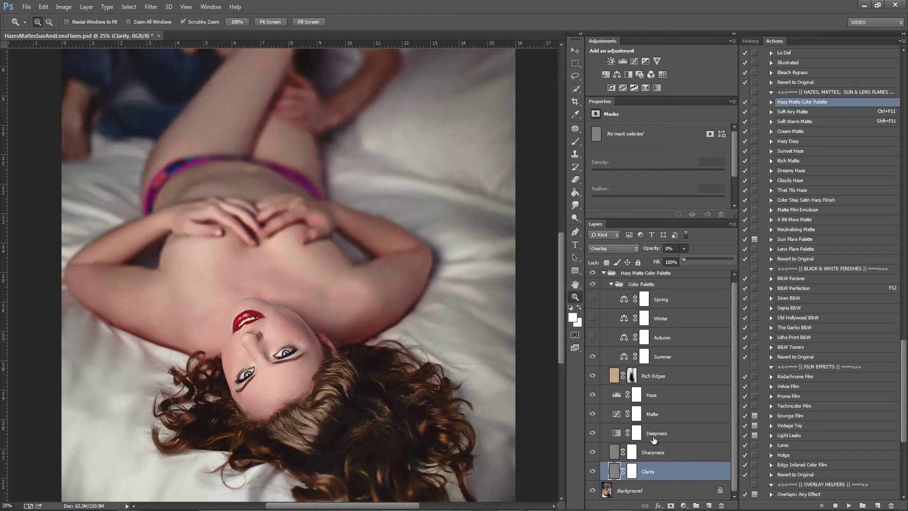
scroll(664, 454, up, 1)
click(730, 299)
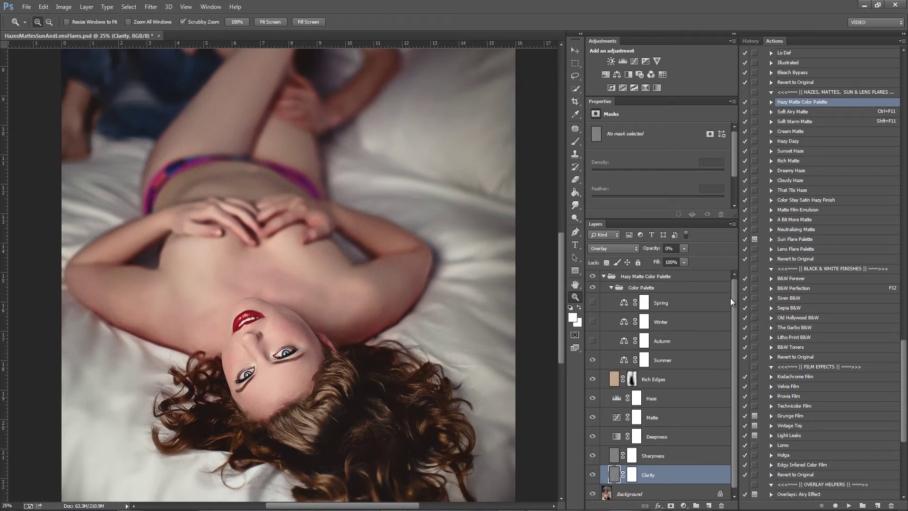
Select the whole Hazy Matte Color Palette group with its opacity at 100%, and fit the entire photo on screen.
click(661, 298)
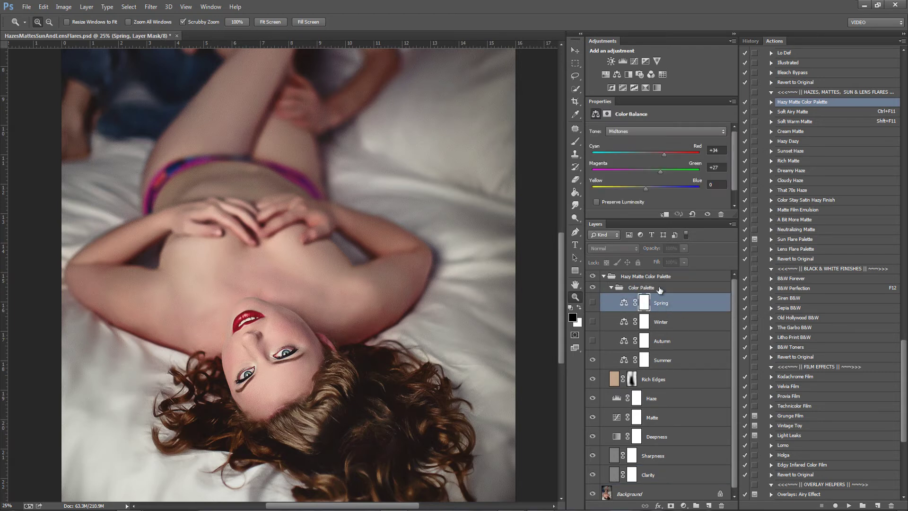
click(662, 289)
click(681, 277)
drag(685, 249, 801, 268)
click(667, 293)
click(671, 277)
key(ctrl+0)
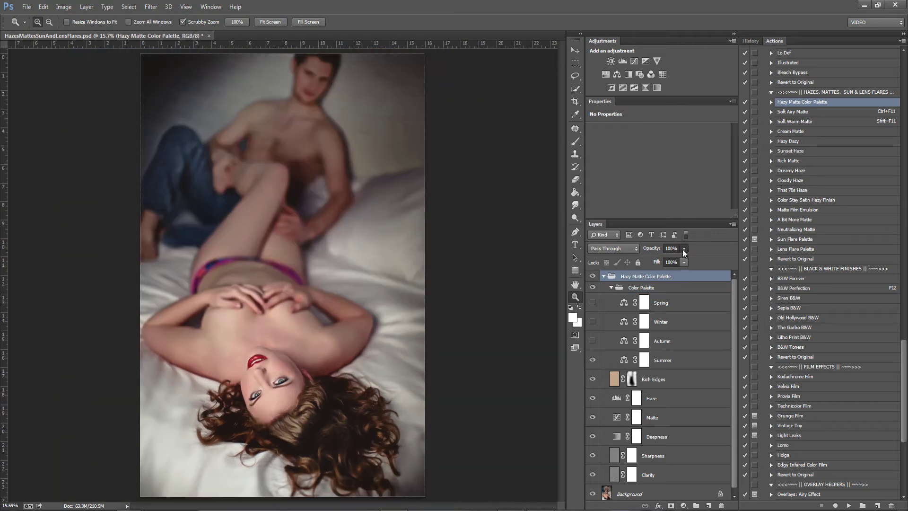
Fade the Hazy Matte Color Palette group's opacity down to 0% and delete the whole group.
drag(619, 259, 453, 325)
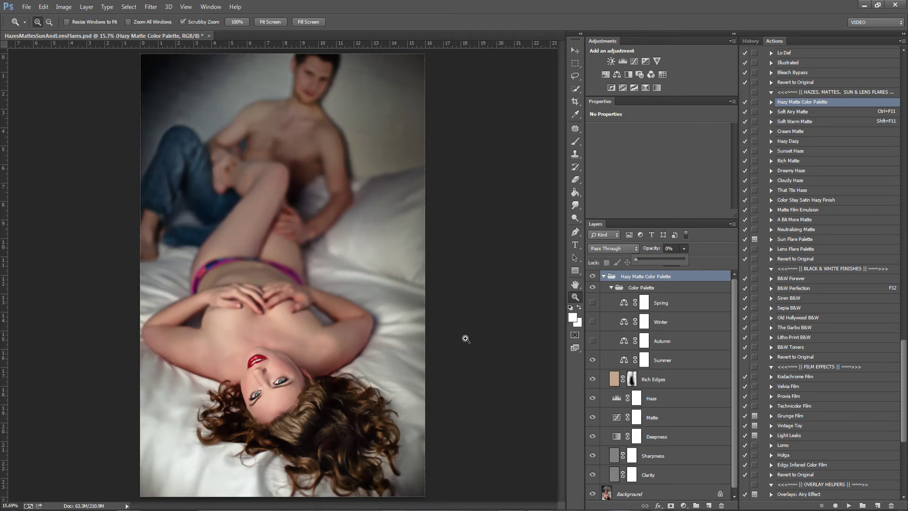
click(637, 278)
key(Delete)
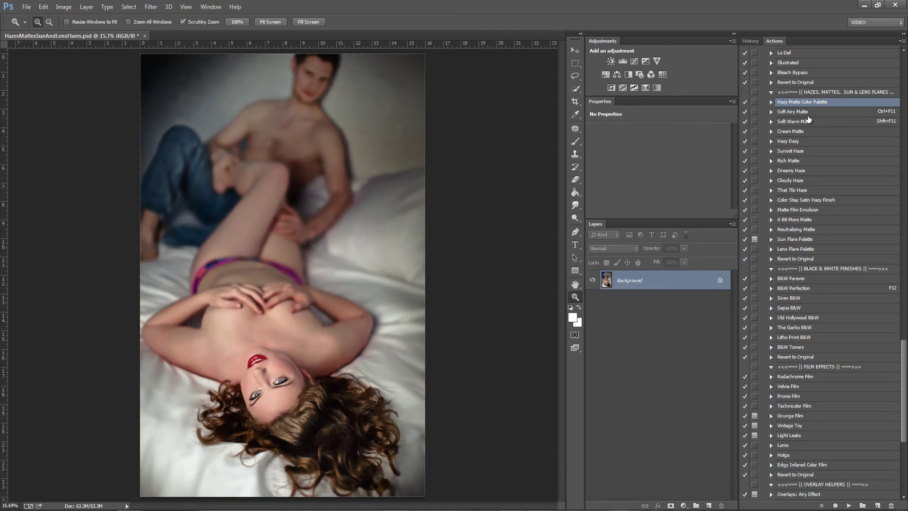
Run the Soft Airy Matte action on the photo and compare its layer on and off.
click(807, 112)
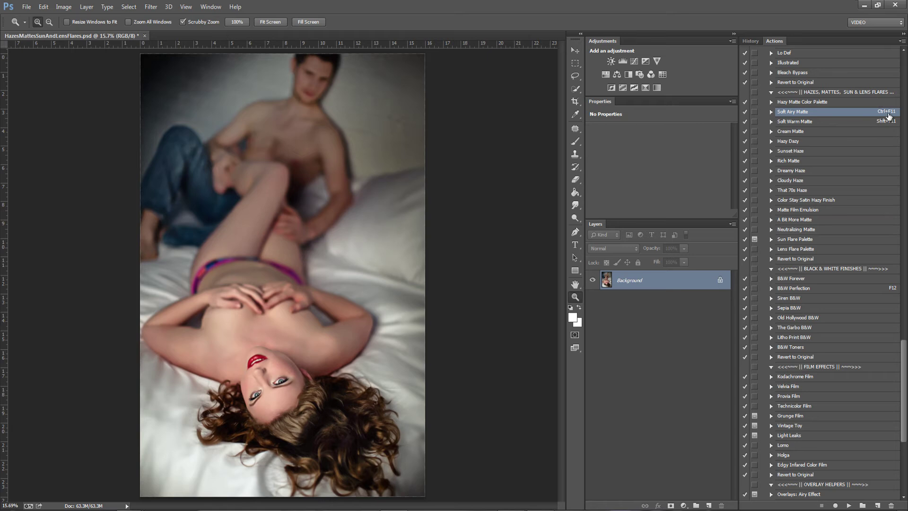
click(848, 505)
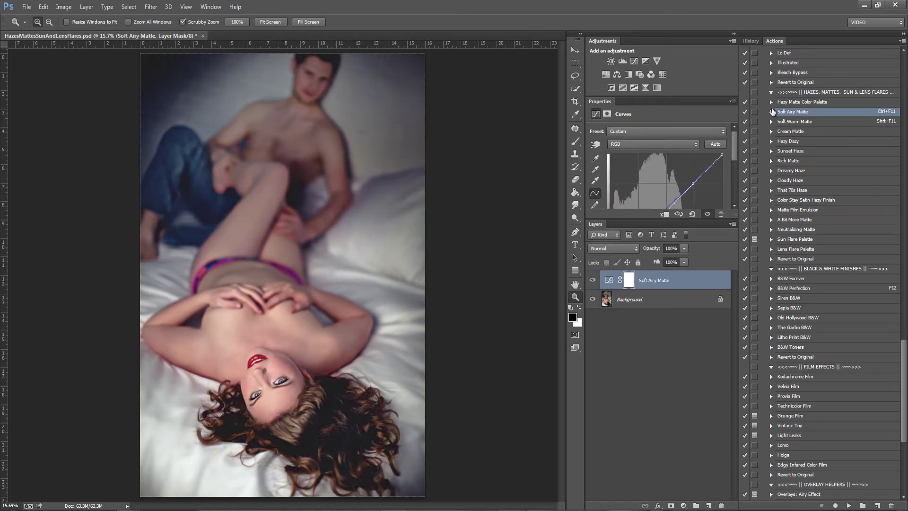
click(592, 280)
click(593, 280)
click(592, 280)
click(593, 280)
Pull the shadow part of the Soft Airy Matte curve slightly down, set the layer's opacity to 47% and compare it on and off.
drag(735, 152, 734, 178)
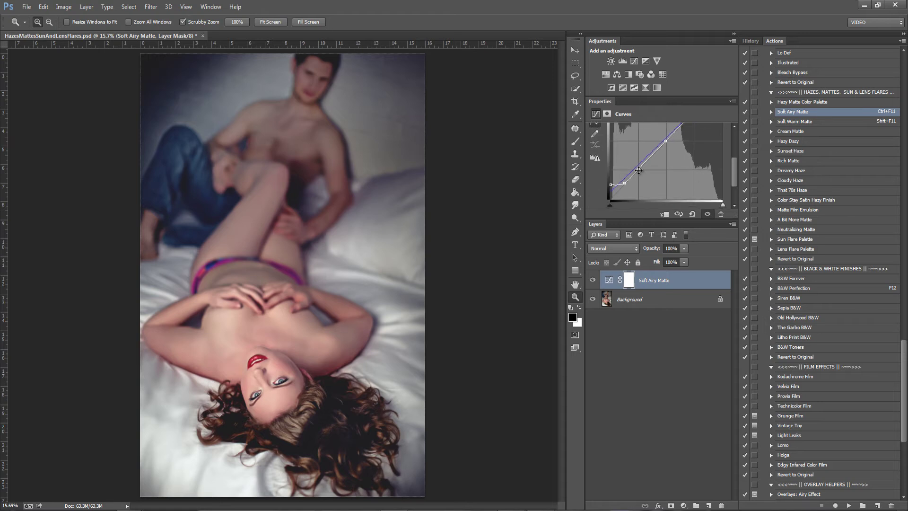
drag(639, 168, 640, 173)
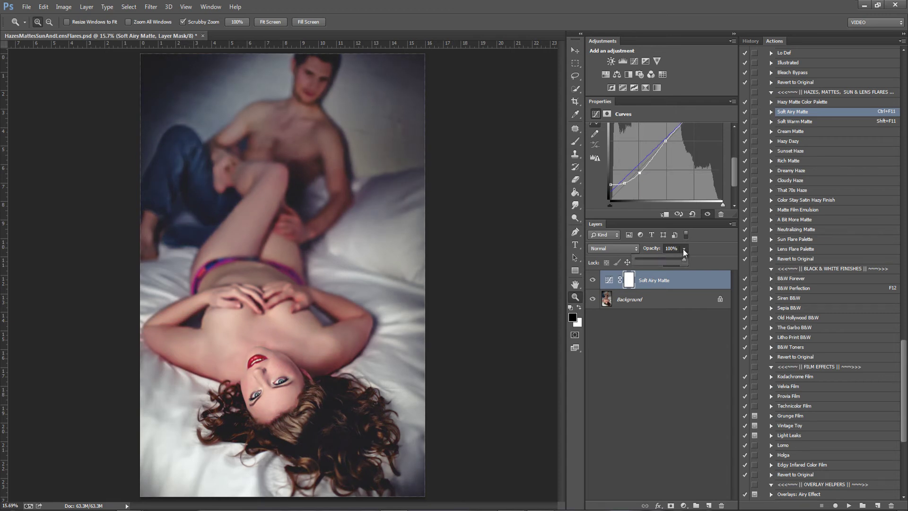
drag(657, 259, 628, 260)
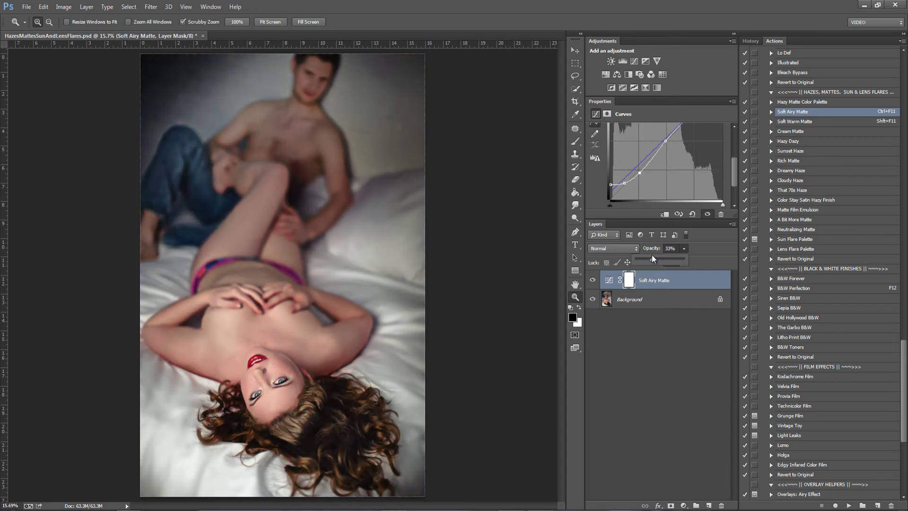
click(609, 280)
click(591, 280)
click(591, 280)
click(591, 281)
click(591, 280)
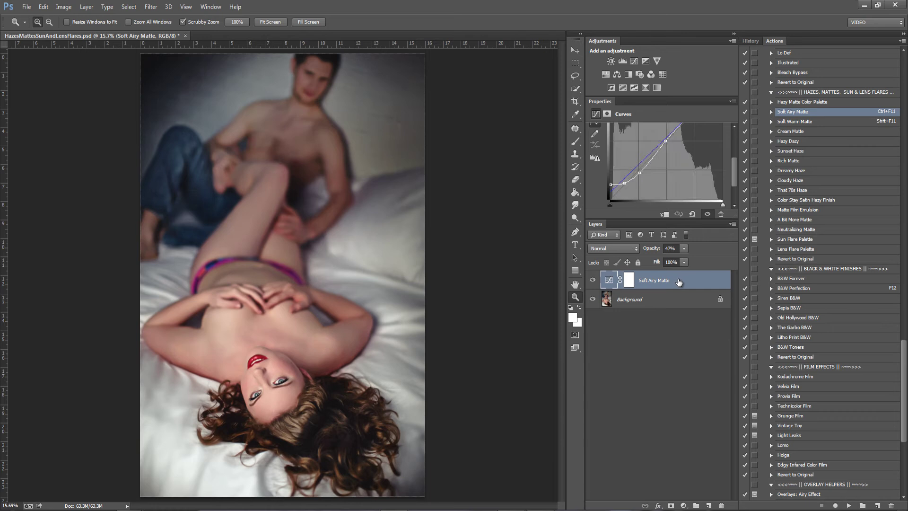
Delete the Soft Airy Matte layer and run the Soft Warm Matte action instead.
key(Delete)
click(798, 122)
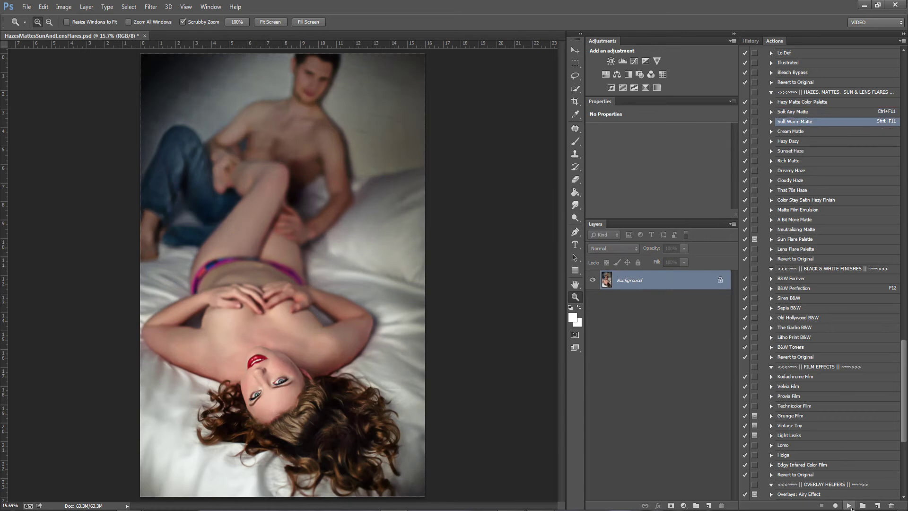
click(849, 505)
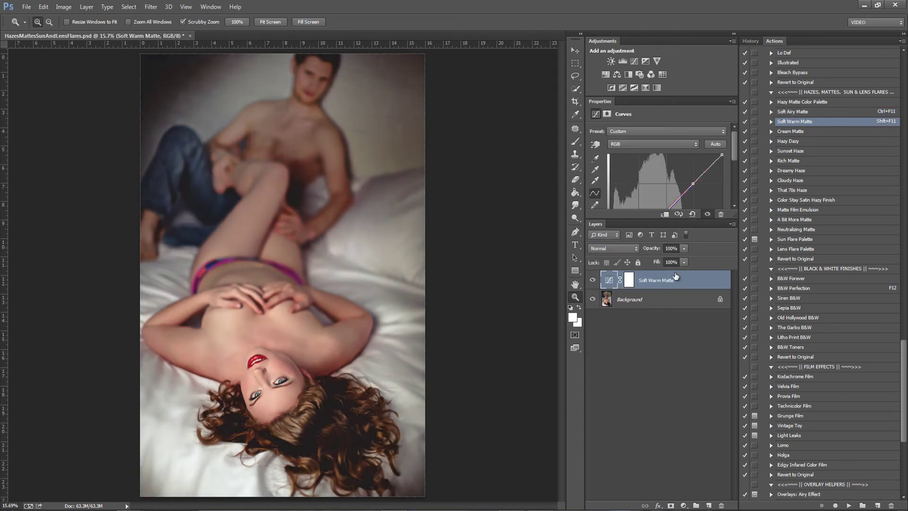
Pull the shadow point of the Soft Warm Matte curve slightly down and reduce the layer's opacity to about 27%.
drag(733, 155, 733, 173)
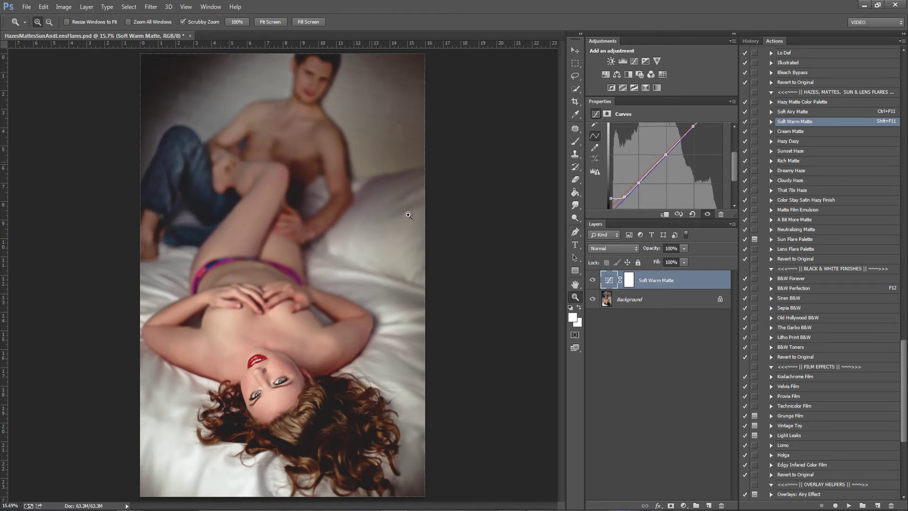
drag(639, 183, 640, 186)
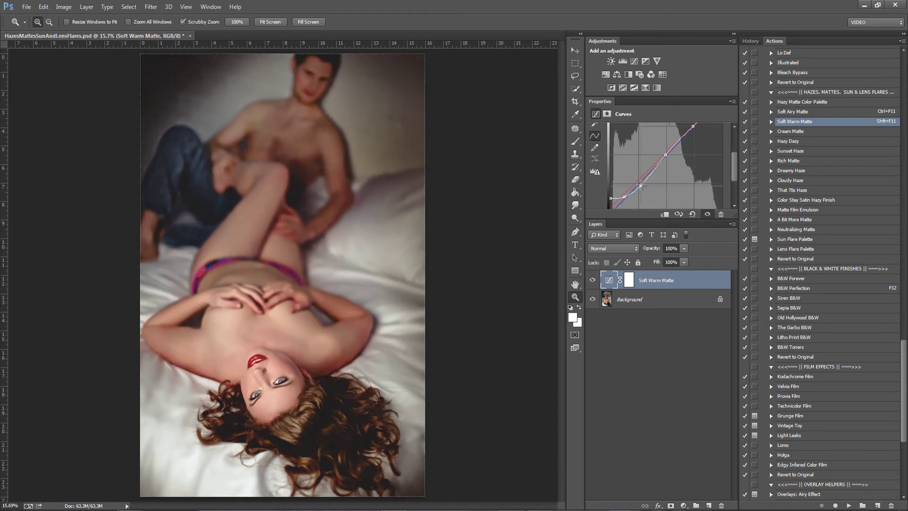
click(684, 248)
mouse_move(629, 259)
mouse_down()
mouse_move(670, 261)
mouse_move(640, 260)
mouse_up()
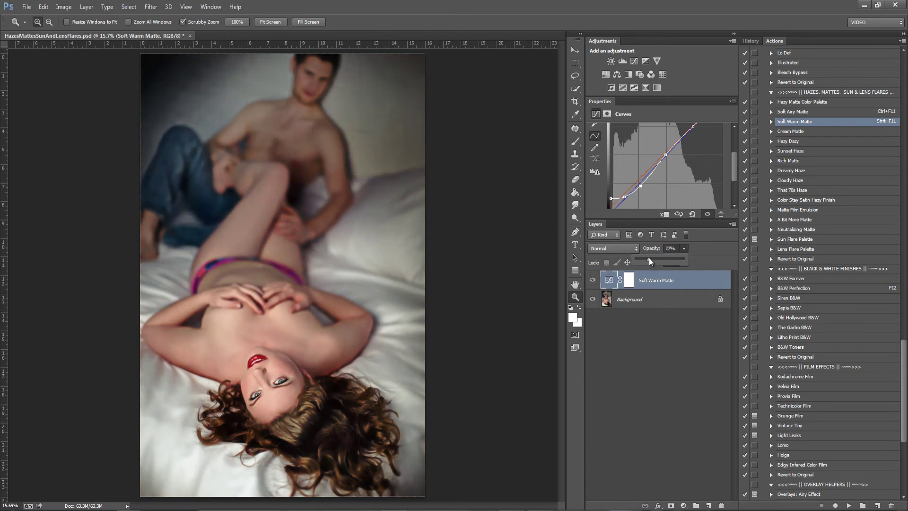
click(638, 297)
Replace the Soft Warm Matte layer with the Cream Matte action and compare the effect on and off.
click(645, 280)
key(Delete)
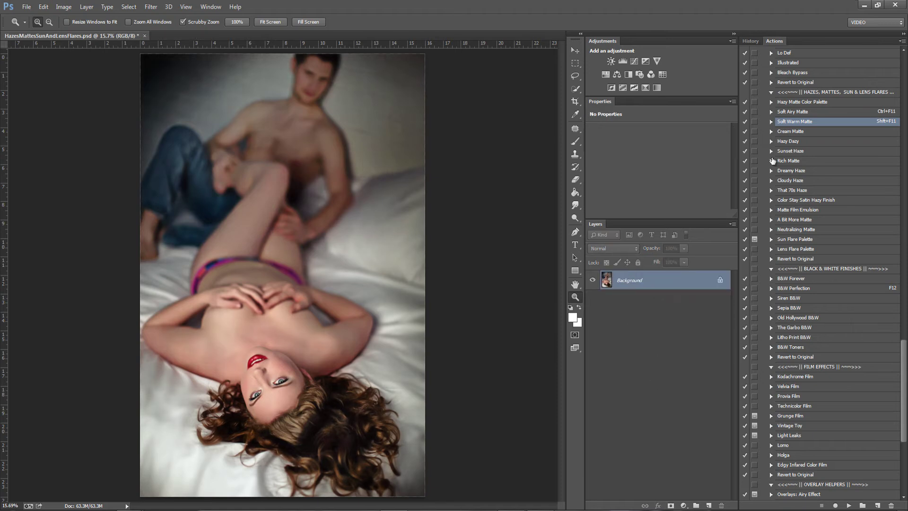
click(799, 132)
click(849, 505)
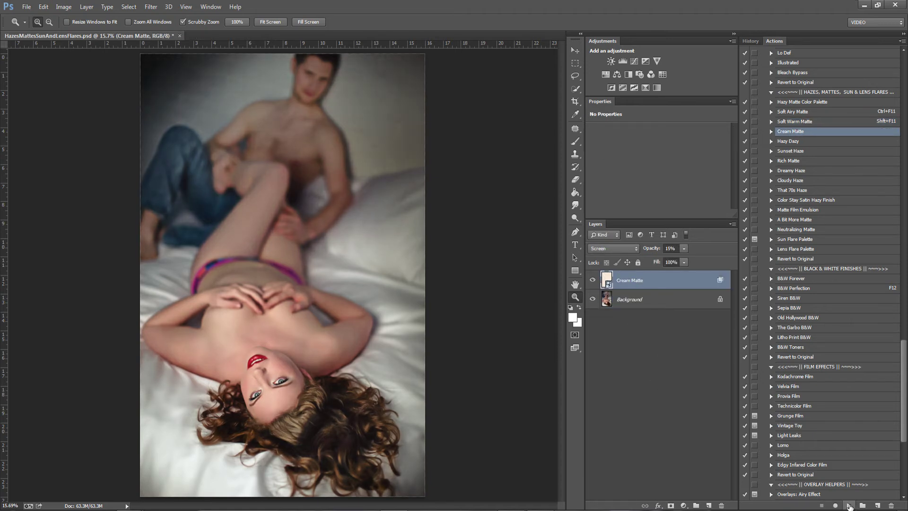
click(592, 279)
click(592, 280)
click(593, 280)
click(592, 280)
click(593, 281)
Replace the Cream Matte layer with the Hazy Dazy action and compare the effect on and off.
key(Delete)
click(793, 143)
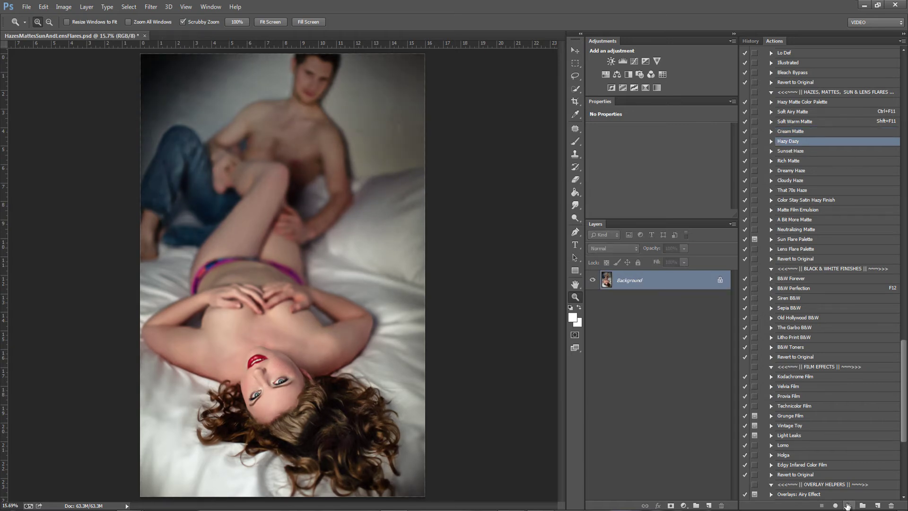
click(848, 505)
click(593, 281)
click(593, 281)
click(593, 281)
click(593, 281)
click(593, 281)
click(593, 281)
click(593, 281)
click(593, 280)
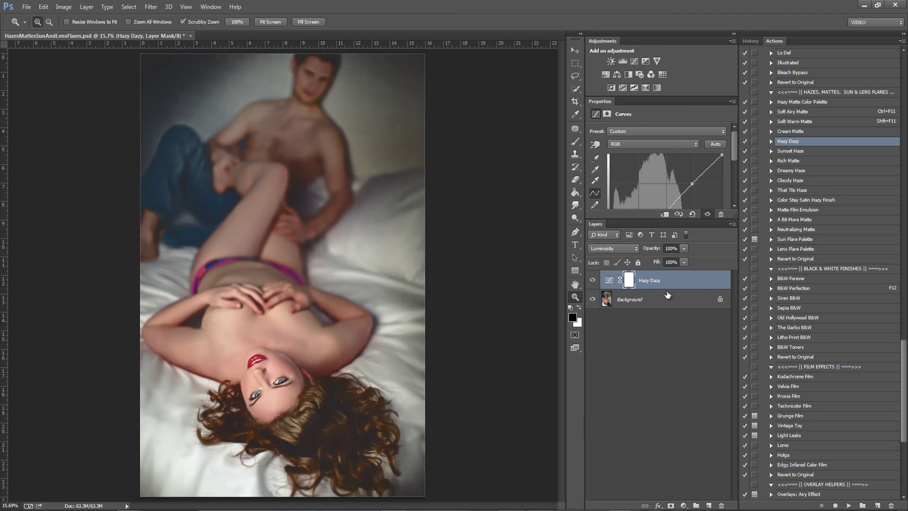
Replace the Hazy Dazy layer with the Sunset Haze action and compare the effect on and off.
key(Delete)
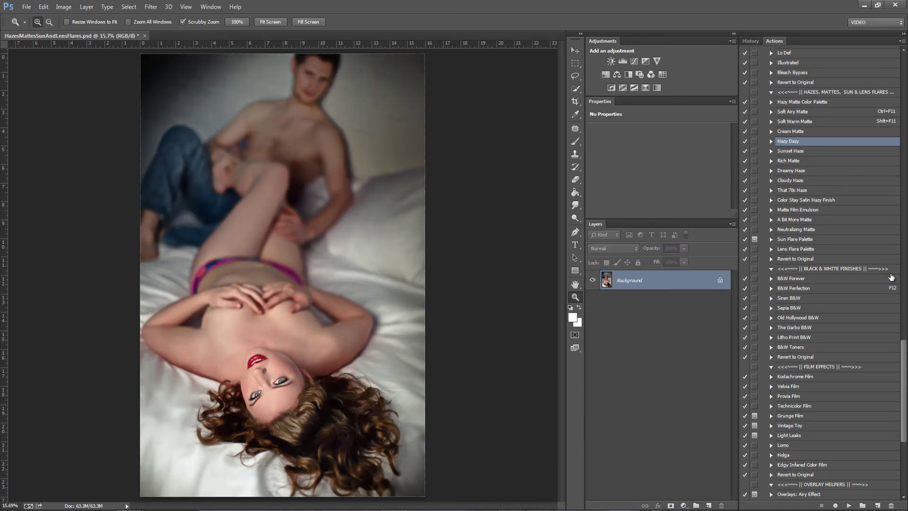
click(807, 150)
click(847, 505)
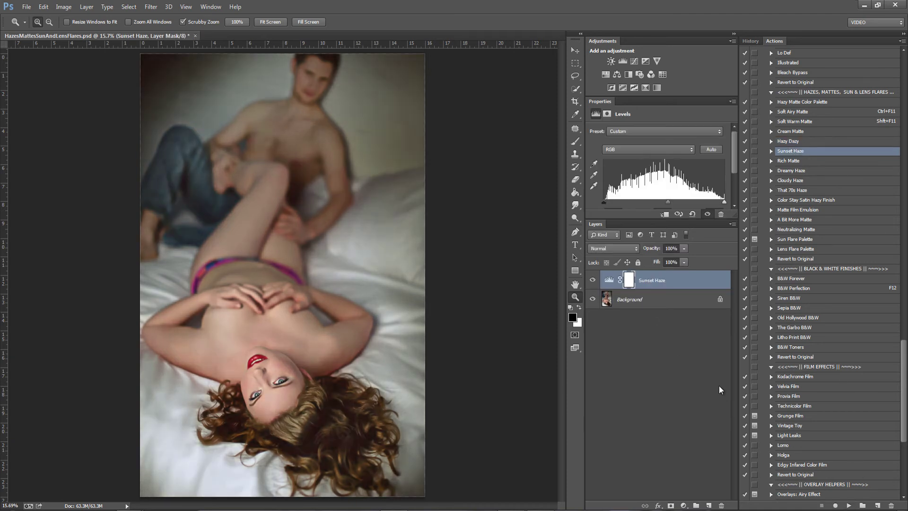
click(591, 281)
click(591, 281)
click(591, 281)
click(591, 280)
Replace the Sunset Haze layer with the Rich Matte action and compare the effect on and off.
key(Delete)
click(812, 162)
click(849, 505)
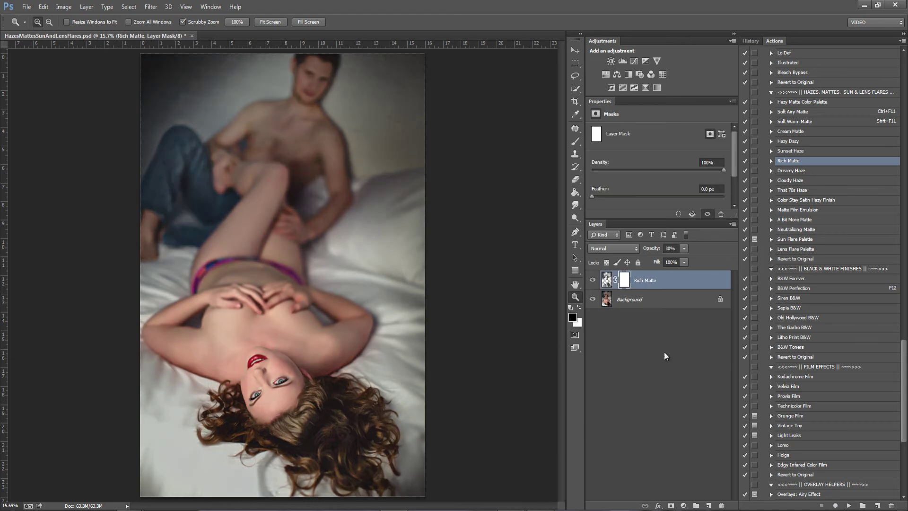
click(592, 280)
click(593, 280)
click(593, 280)
click(592, 280)
click(592, 280)
Delete the Rich Matte layer and run the Dreamy Haze action instead.
key(Delete)
click(807, 171)
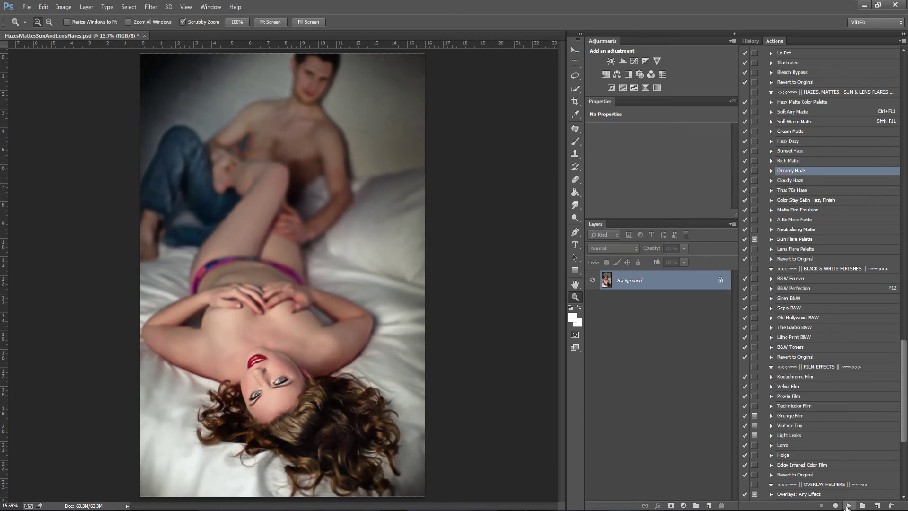
click(849, 505)
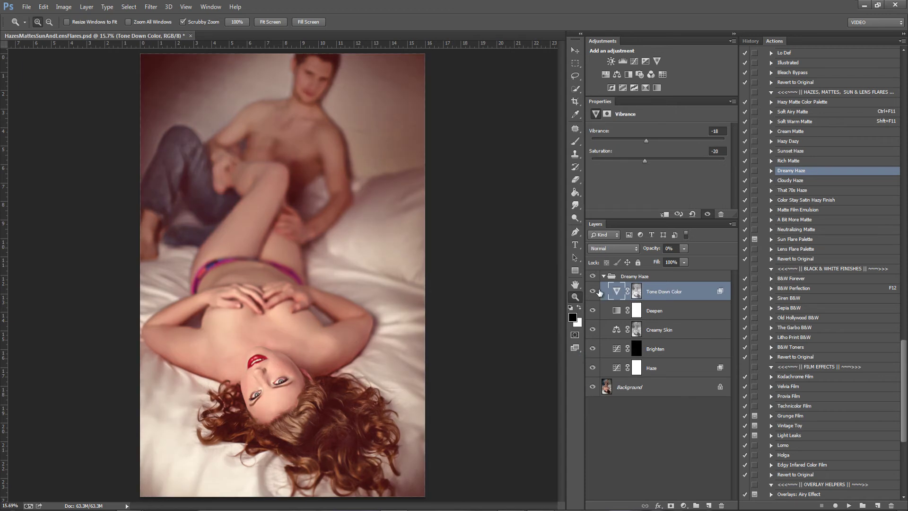
Raise the opacity of the Tone Down Color layer and set the Deepen layer's opacity to about 47%.
click(684, 248)
drag(682, 259, 730, 268)
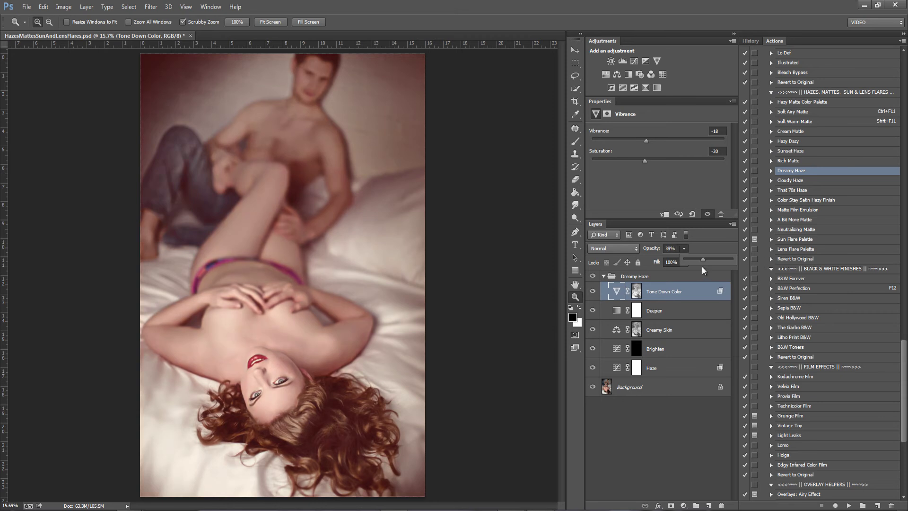
click(677, 308)
drag(684, 249, 658, 259)
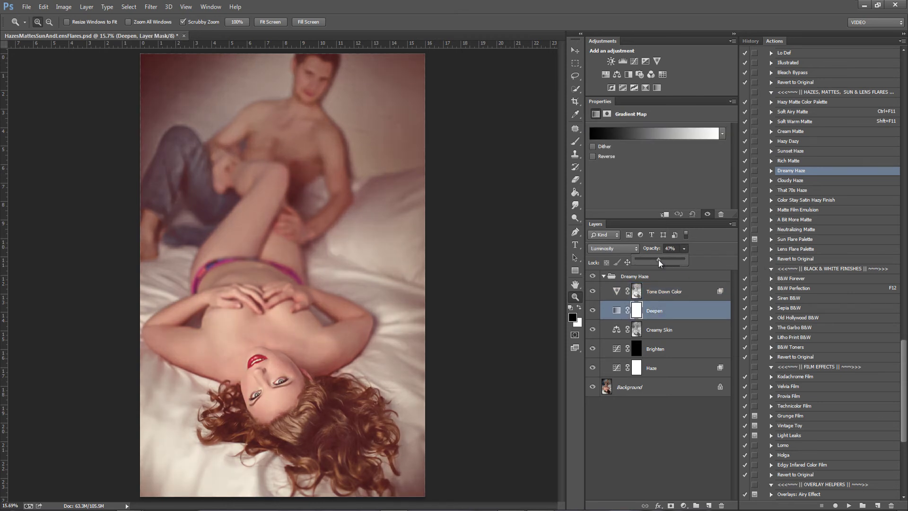
Go through the Creamy Skin and Brighten layers of the Dreamy Haze group and vary the Haze layer's opacity.
key(alt+bracketleft)
click(683, 248)
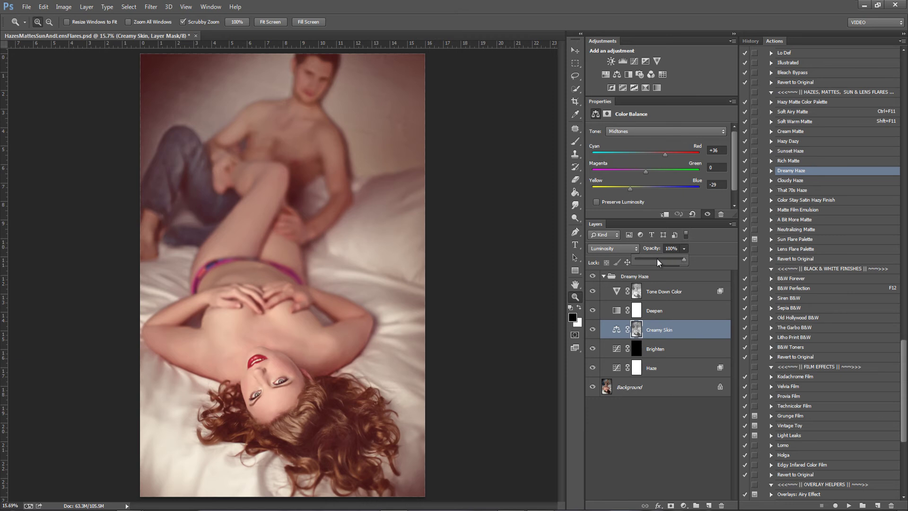
click(634, 352)
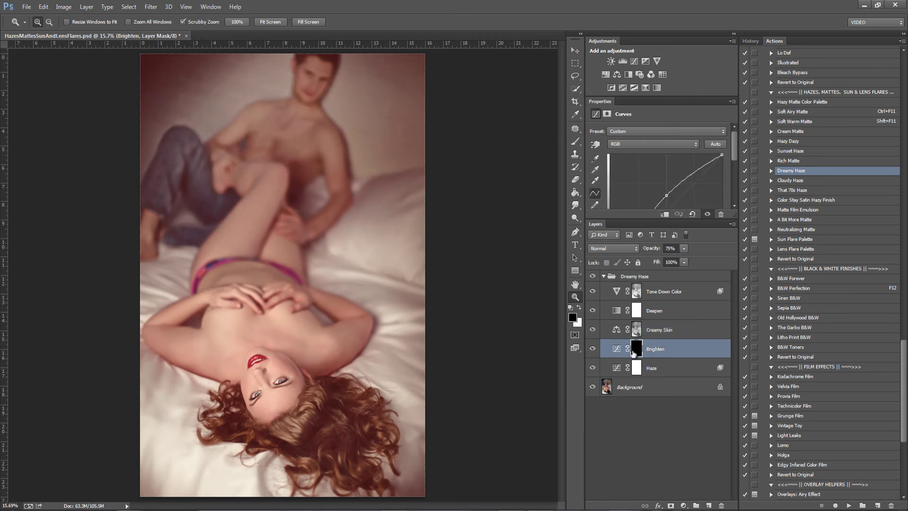
click(654, 373)
click(684, 248)
drag(660, 260, 651, 277)
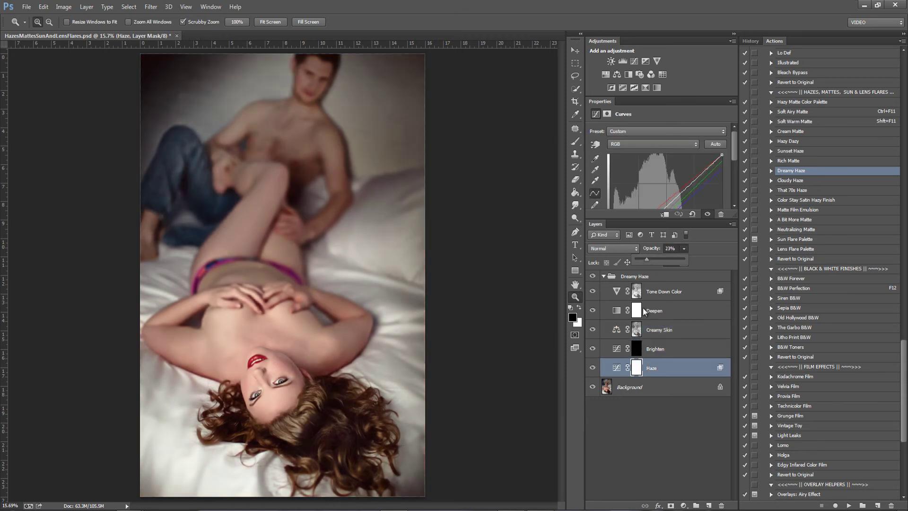
Set the whole Dreamy Haze group's opacity to 57% and compare the photo with the group hidden.
click(668, 278)
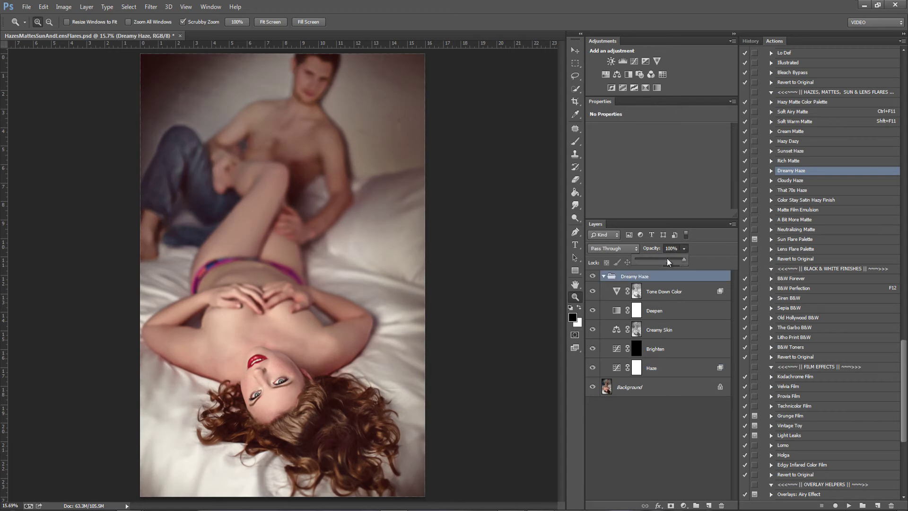
drag(601, 270, 664, 272)
click(593, 283)
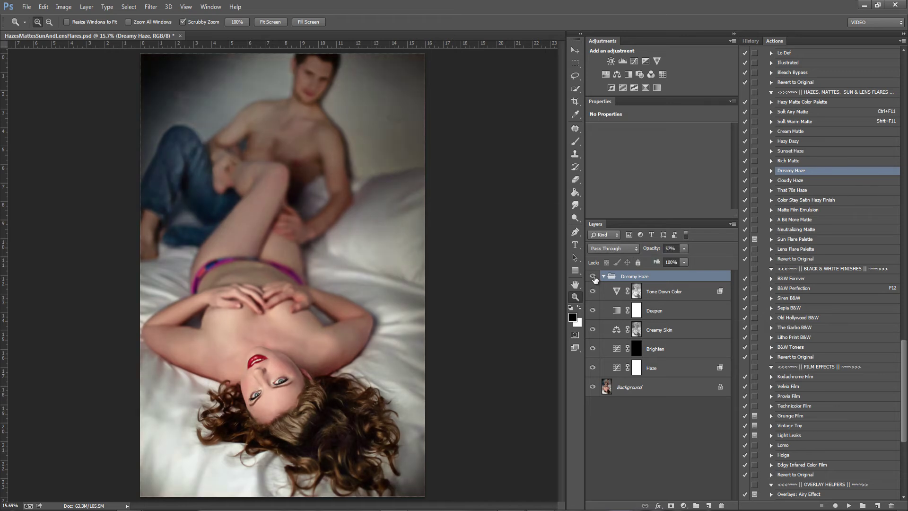
Replace the Dreamy Haze group with the Cloudy Haze action and compare the effect on and off.
key(Delete)
click(772, 181)
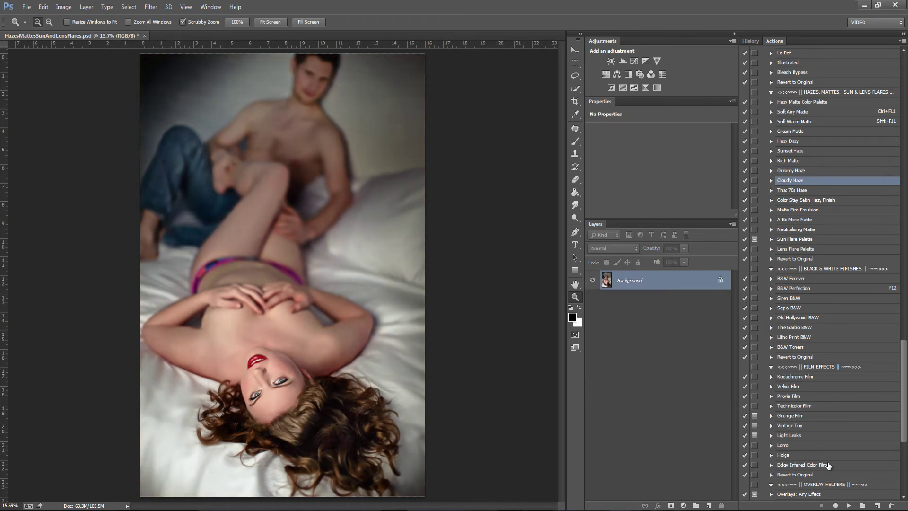
click(849, 506)
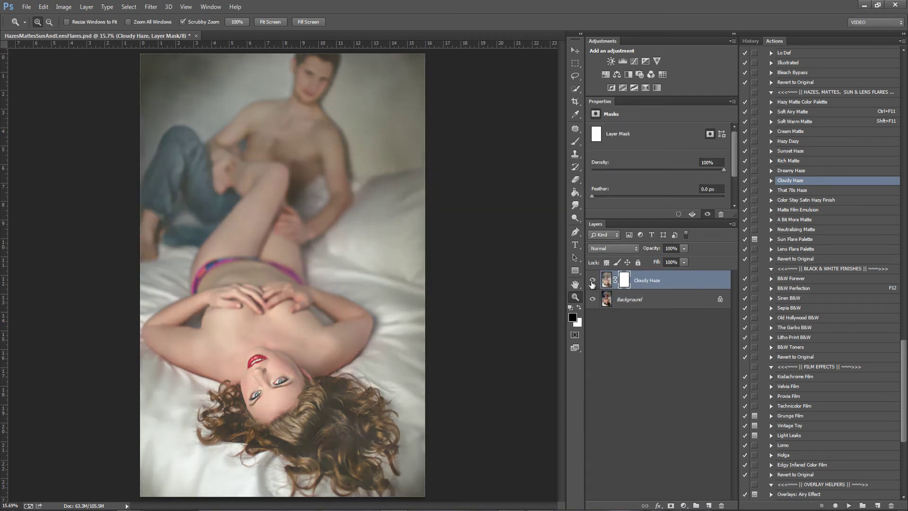
click(592, 280)
click(592, 280)
click(592, 280)
Delete the Cloudy Haze layer and run the That 70s Haze action instead.
key(Delete)
click(812, 191)
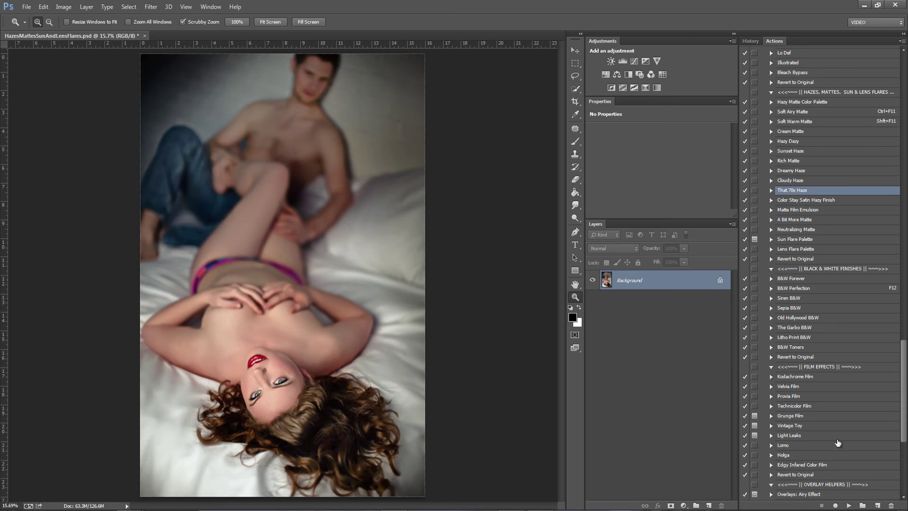
click(848, 506)
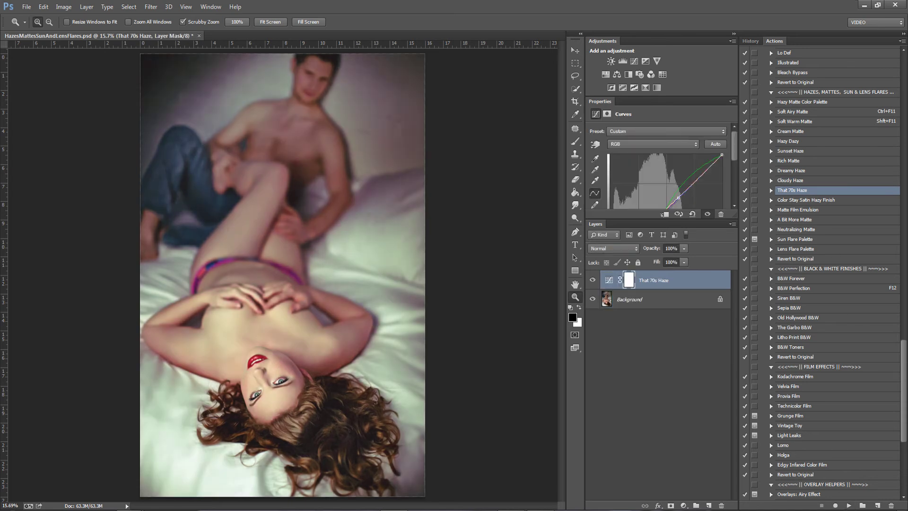
Set the That 70s Haze layer's opacity to 42% and compare the effect on and off.
drag(661, 261, 657, 261)
click(593, 280)
click(594, 280)
click(593, 281)
click(593, 280)
click(595, 281)
click(593, 280)
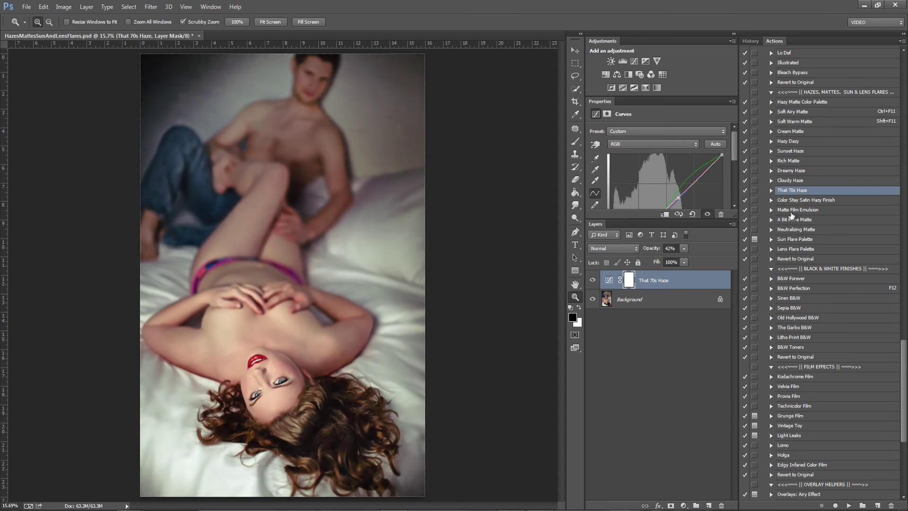
Delete the That 70s Haze layer and run the Color Stay Satin Hazy Finish action.
key(Delete)
click(821, 200)
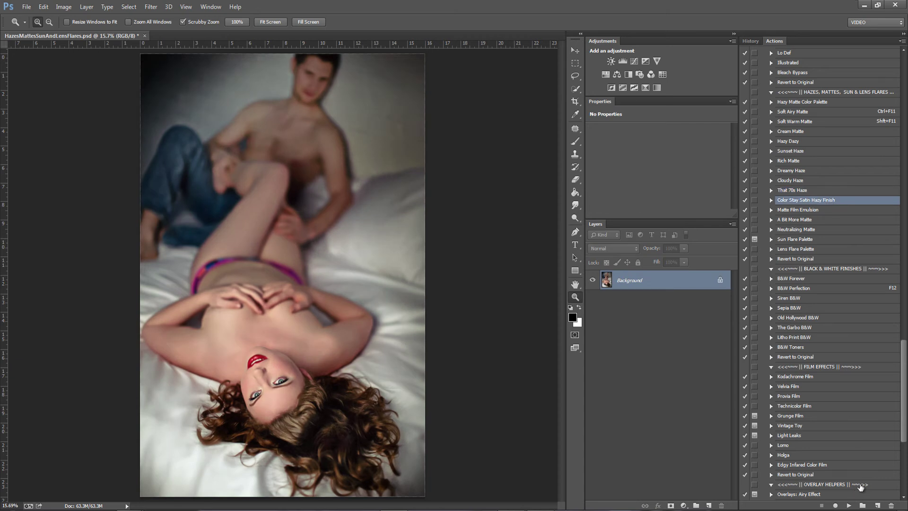
click(848, 505)
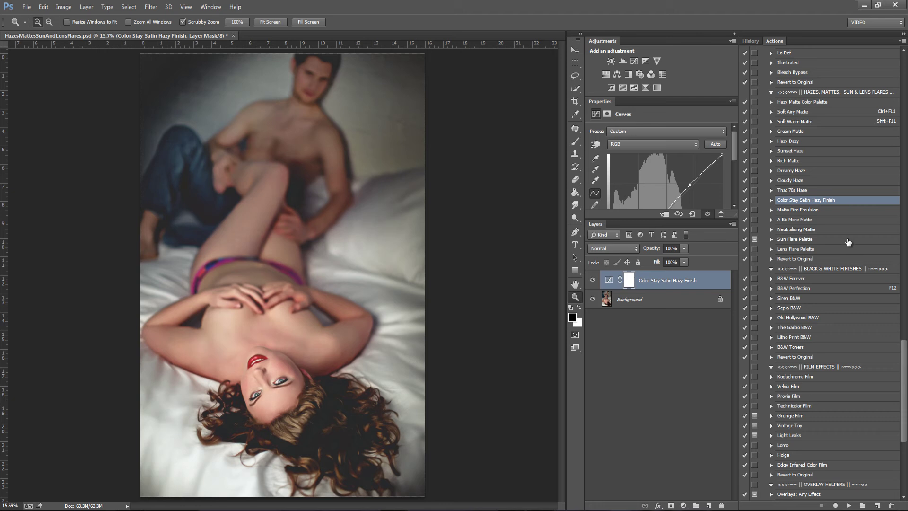
Compare the photo with the Color Stay Satin Hazy Finish layer shown and hidden.
click(593, 280)
click(593, 280)
click(593, 281)
click(593, 281)
click(594, 281)
click(593, 281)
click(594, 281)
click(593, 281)
Replace the Color Stay Satin Hazy Finish layer with the Matte Film Emulsion action and compare the effect on and off.
key(Delete)
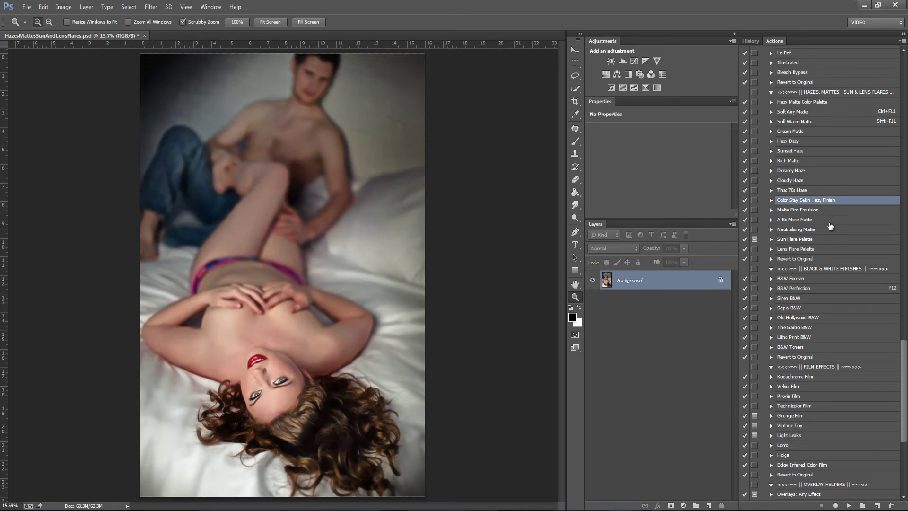
click(811, 211)
click(848, 505)
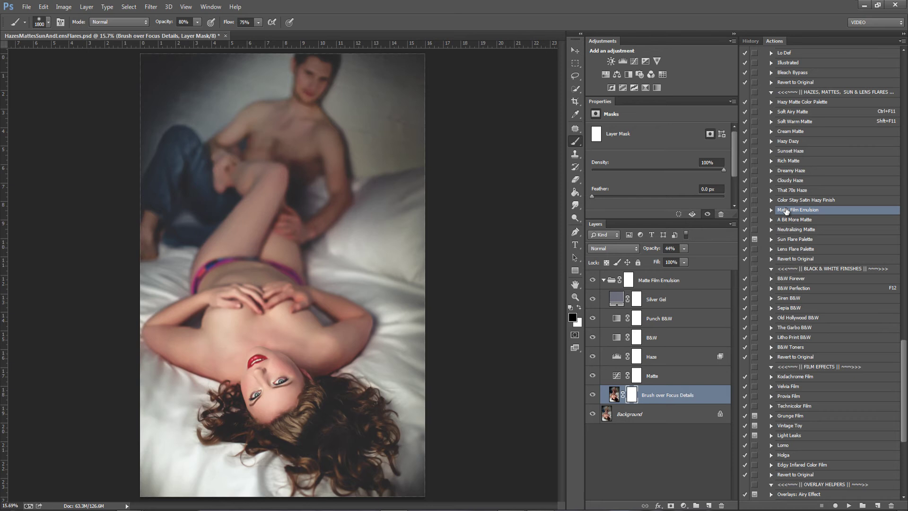
click(592, 280)
click(592, 281)
click(592, 281)
click(592, 281)
Set the Silver Gel layer's opacity to 32% and its blend mode to Soft Light.
click(656, 302)
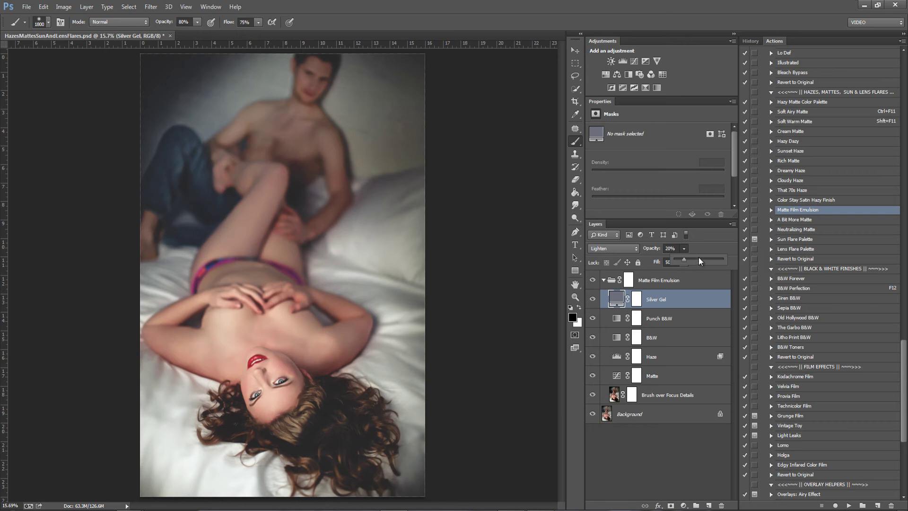
drag(699, 258, 691, 259)
click(615, 248)
click(600, 384)
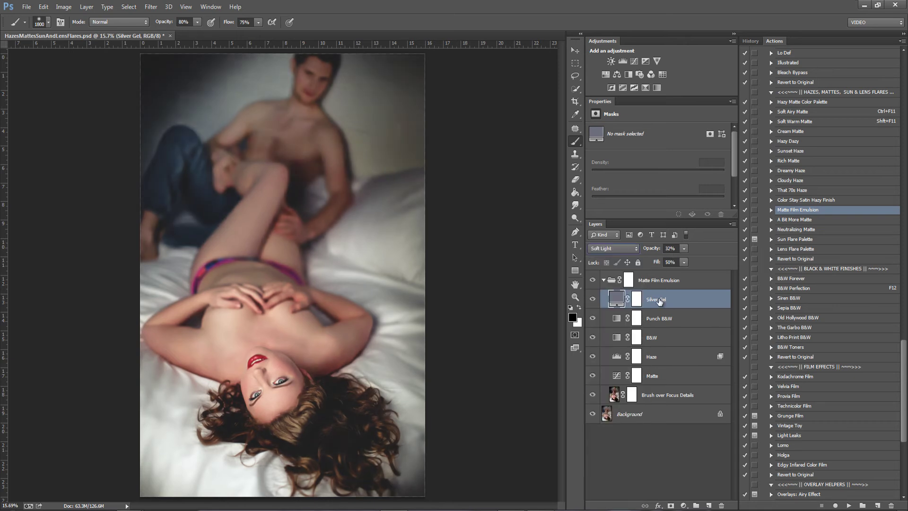
key(Return)
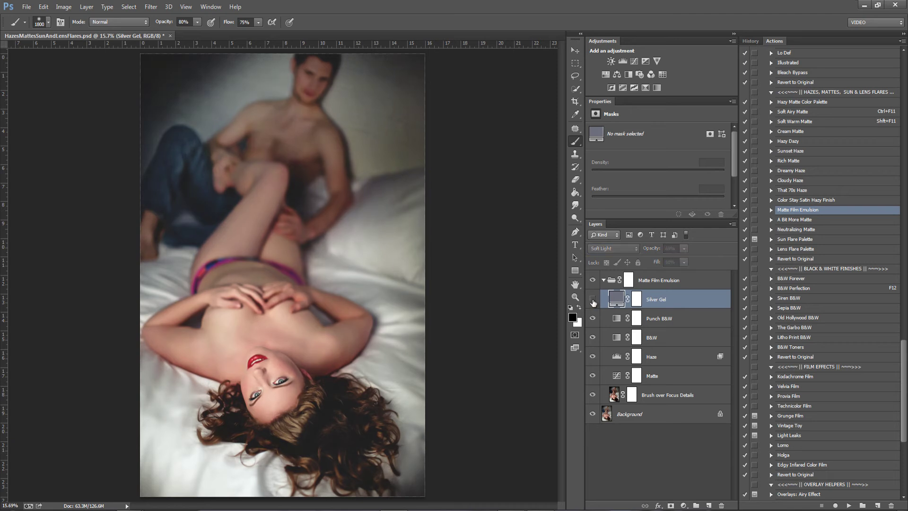
Adjust the Punch B&W layer's opacity and raise the B&W layer's opacity to 100%.
click(665, 320)
click(683, 249)
drag(705, 258, 694, 260)
click(662, 337)
click(684, 251)
click(726, 259)
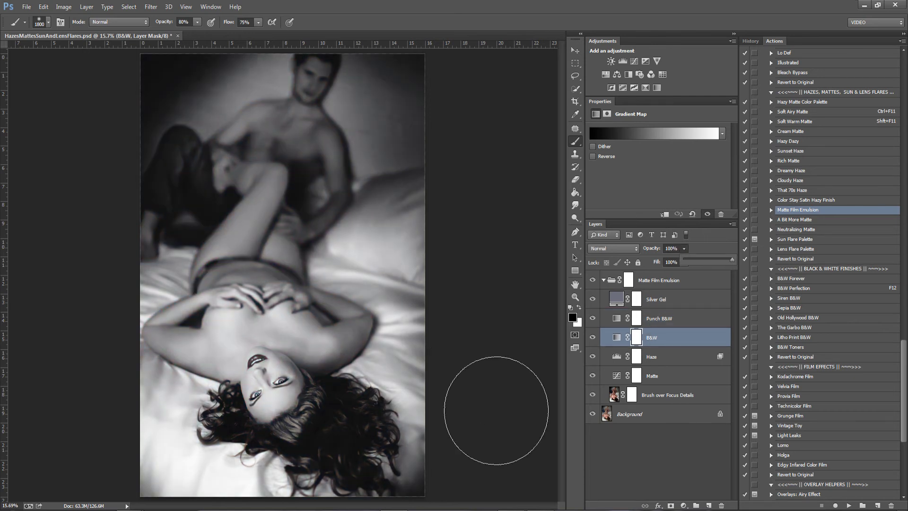
Adjust the Haze layer's opacity and raise the Matte layer's opacity to 100%.
click(681, 360)
click(683, 250)
click(710, 260)
click(672, 376)
click(704, 260)
Paint black over the woman's face and body on the Brush over Focus Details mask, and compare that layer on and off.
click(671, 398)
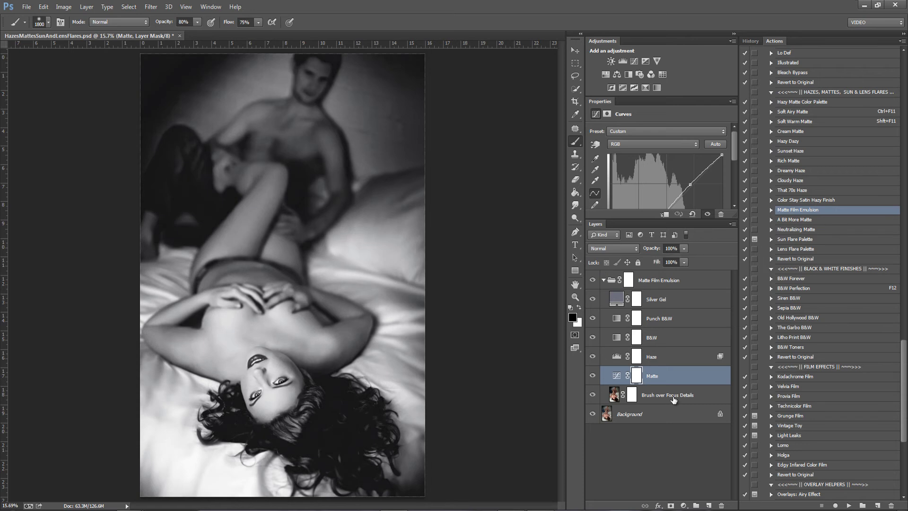
click(671, 397)
mouse_move(297, 369)
mouse_down()
mouse_move(284, 378)
mouse_move(350, 416)
mouse_move(265, 359)
mouse_up()
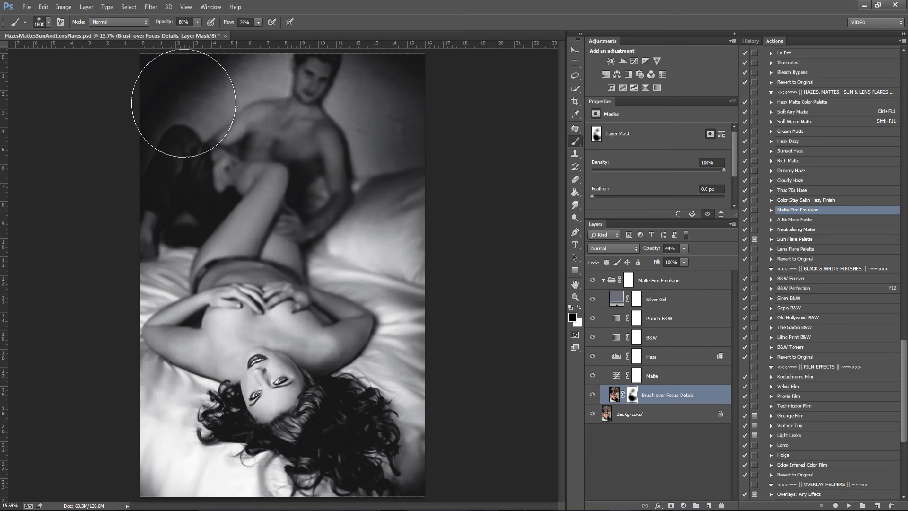
click(592, 399)
click(591, 398)
click(591, 399)
click(591, 399)
Compare the photo with the whole Matte Film Emulsion group shown and hidden.
click(609, 282)
click(592, 280)
click(592, 280)
click(592, 280)
click(593, 281)
click(593, 281)
click(592, 280)
Revert the photo to its original state and run the A Bit More Matte action.
key(F12)
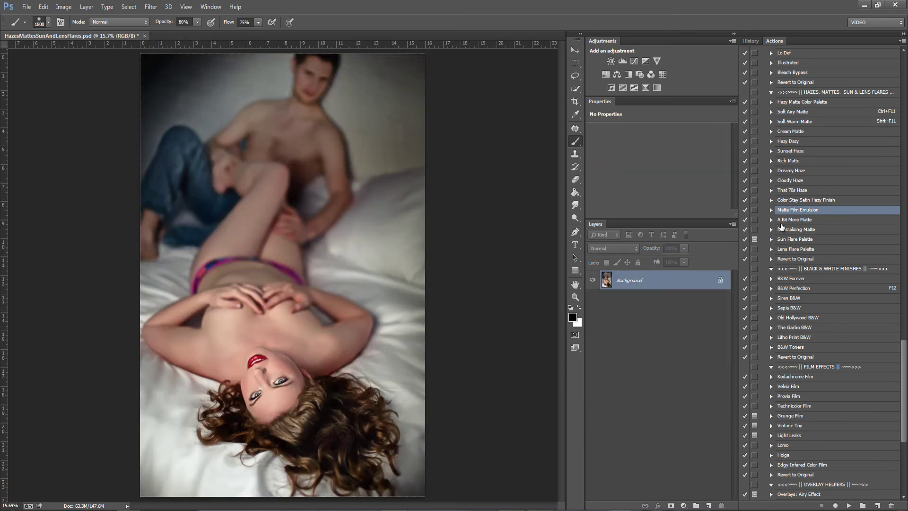
click(795, 220)
click(848, 505)
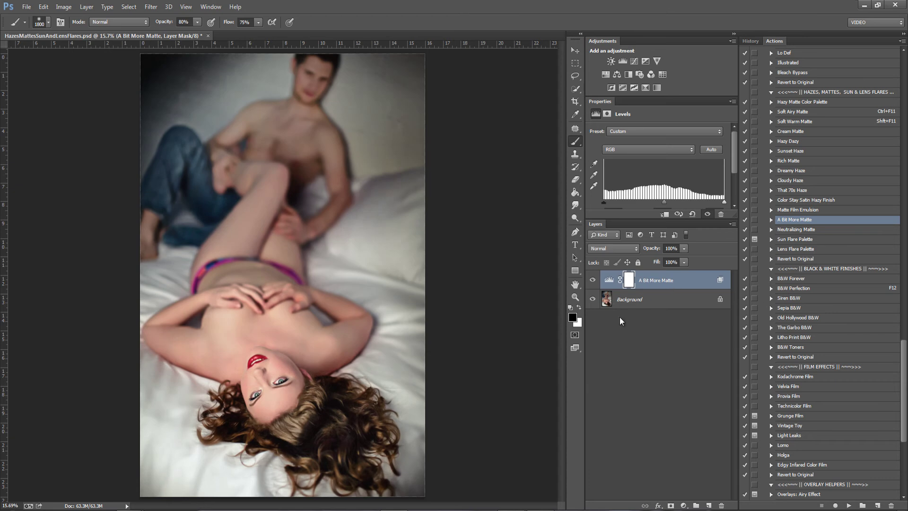
Revert the A Bit More Matte effect and run the Neutralizing Matte action.
key(F12)
click(798, 229)
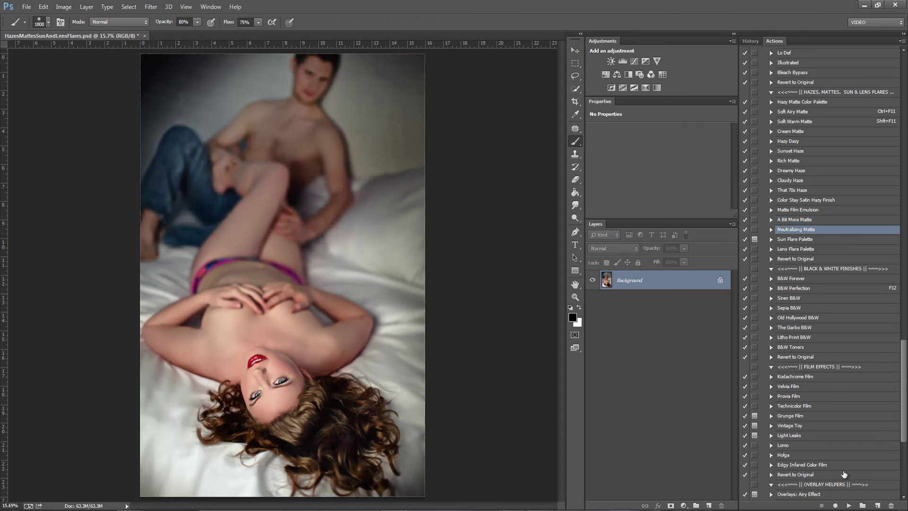
click(849, 505)
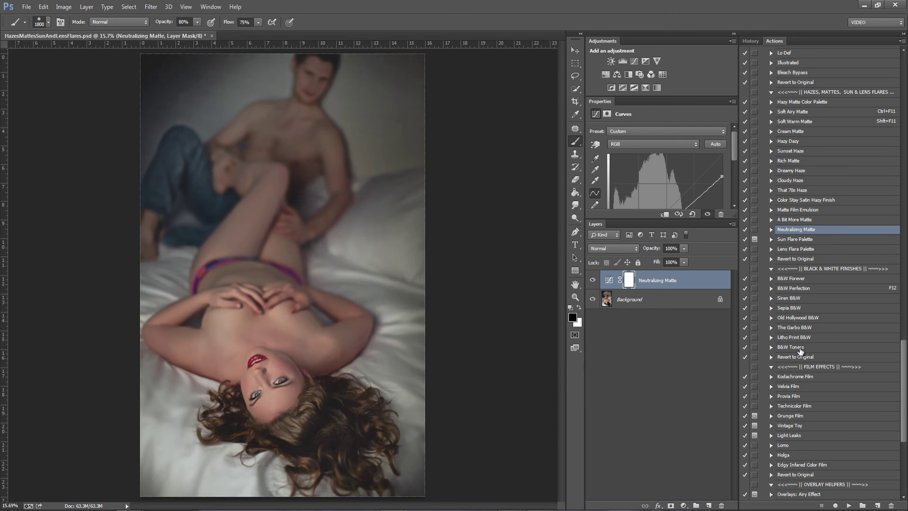
Replace Neutralizing Matte with the Sun Flare Palette action and move its first gradient flare to the photo's left edge.
key(F12)
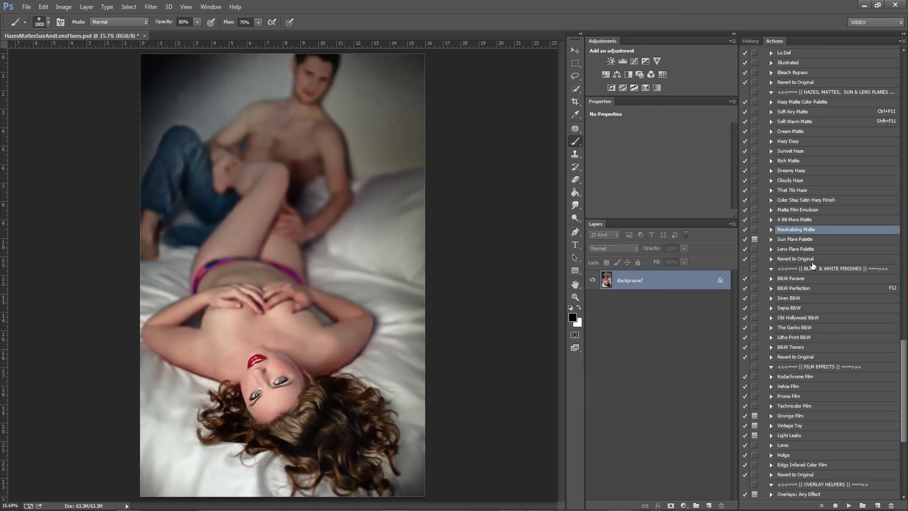
click(799, 240)
click(849, 505)
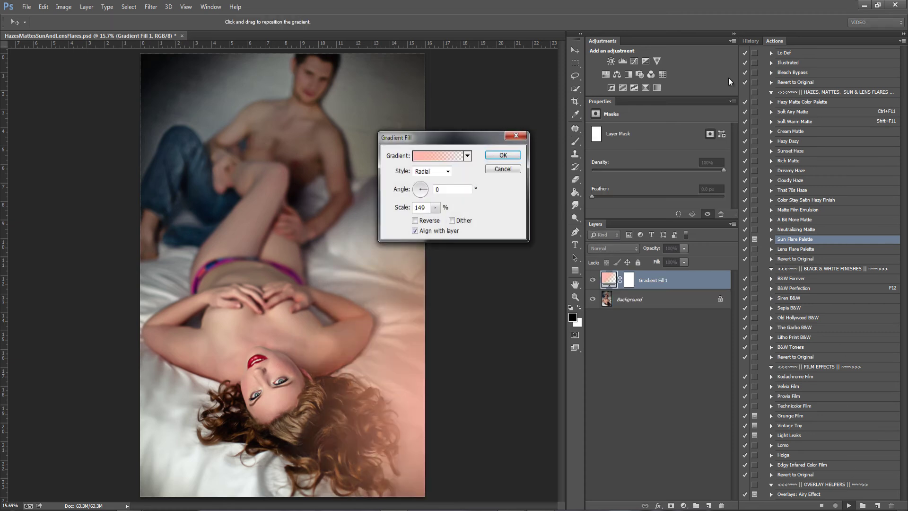
drag(420, 139, 495, 107)
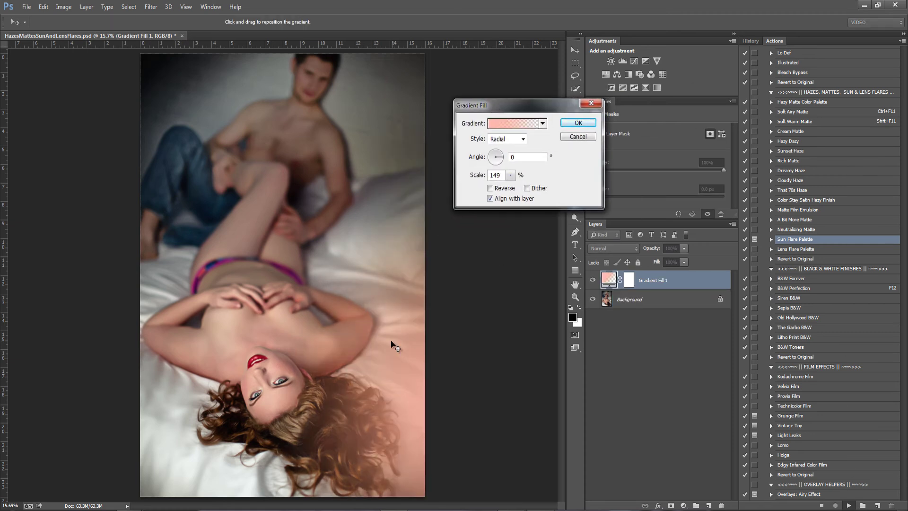
drag(410, 368, 70, 454)
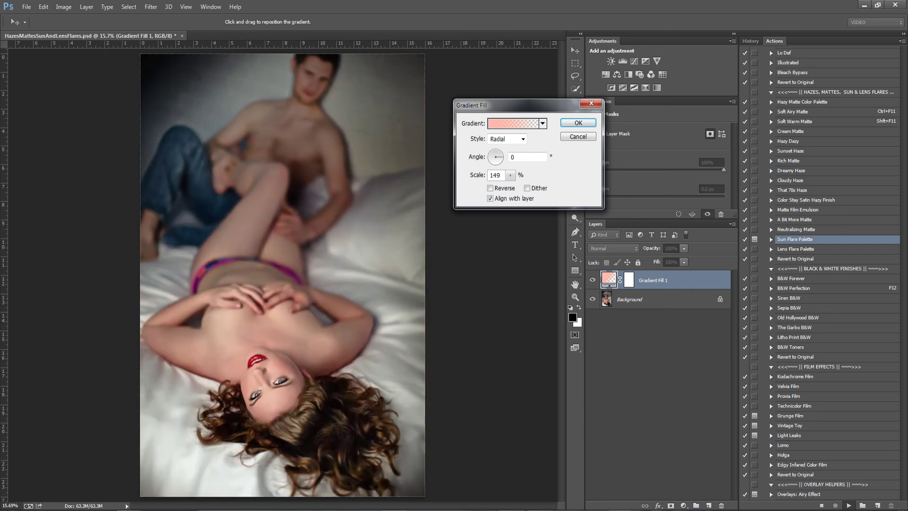
drag(70, 454, 71, 238)
Recolor the flare gradient's starting color stop to dd0049 and accept the gradient fill.
click(505, 126)
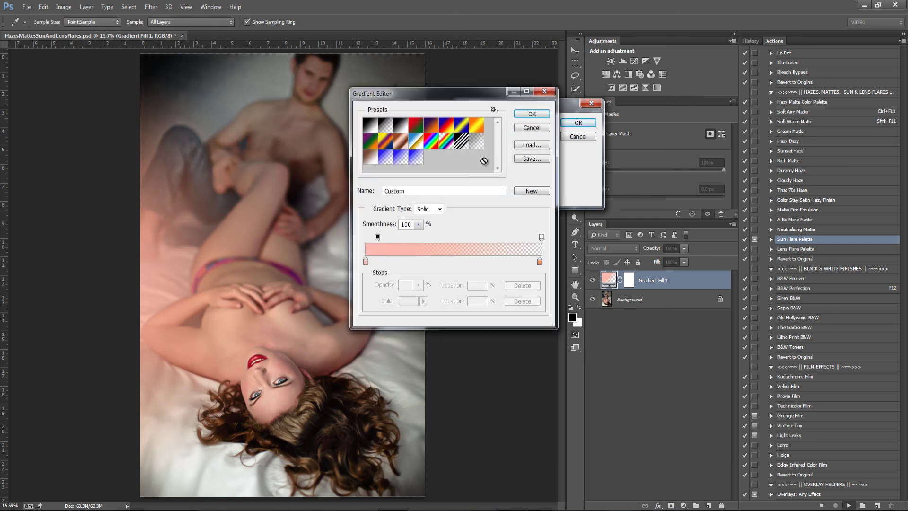
double_click(365, 263)
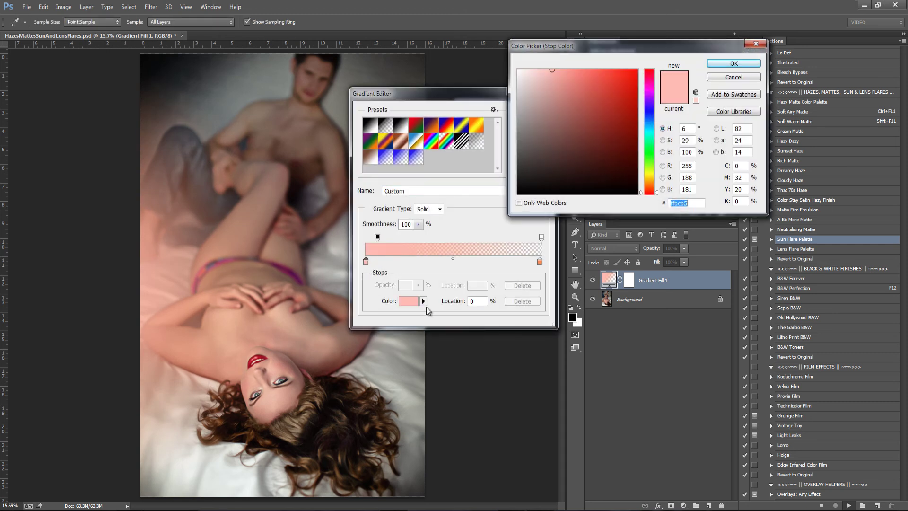
text(490700)
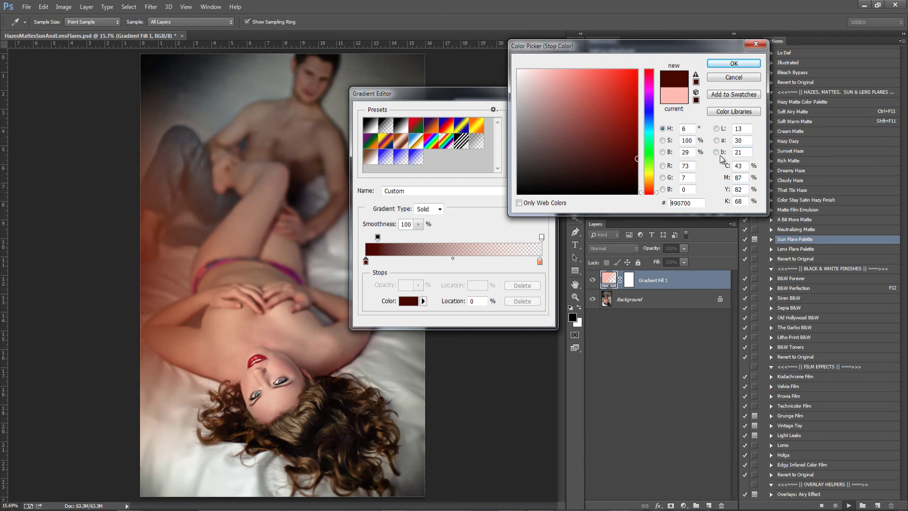
drag(636, 161, 637, 86)
drag(646, 94, 642, 79)
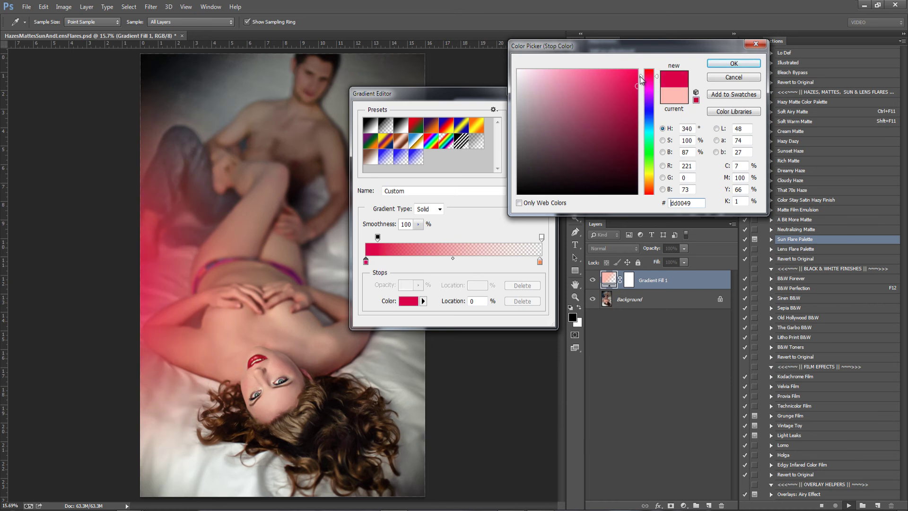
click(757, 64)
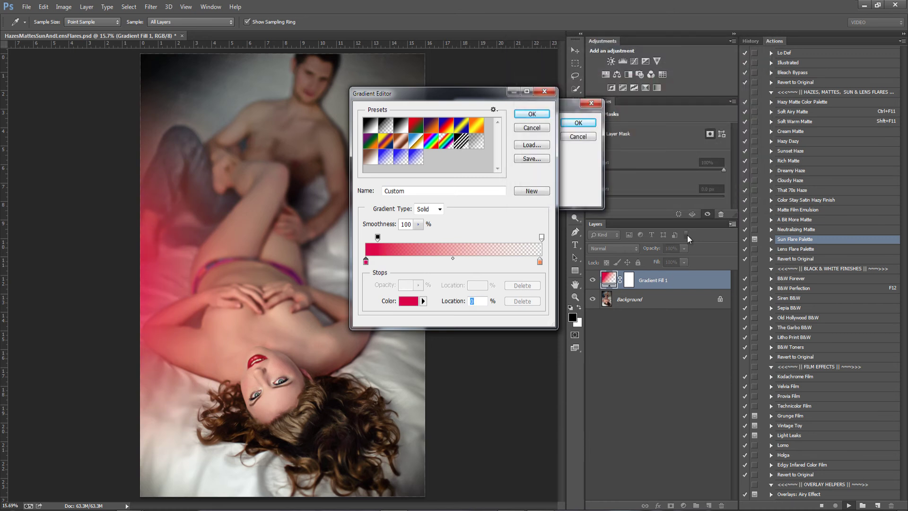
click(532, 113)
click(578, 122)
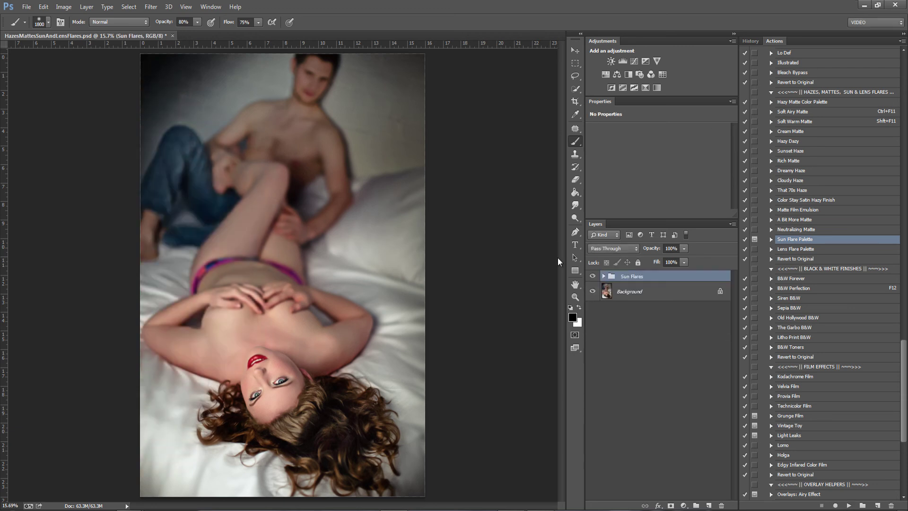
Expand the Sun Flares group and preview its flare layers one at a time, from Northern Lights to Top O' the Mornin'.
click(604, 276)
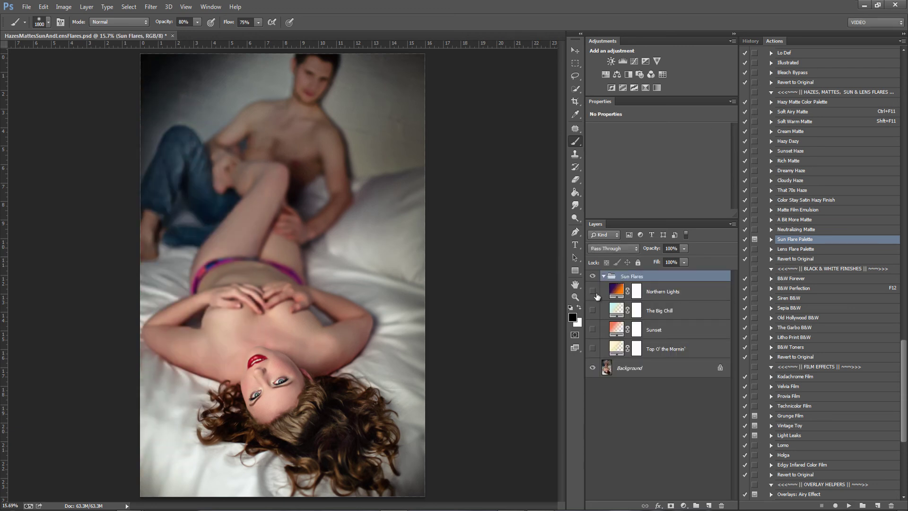
click(593, 291)
click(592, 311)
click(592, 311)
click(592, 330)
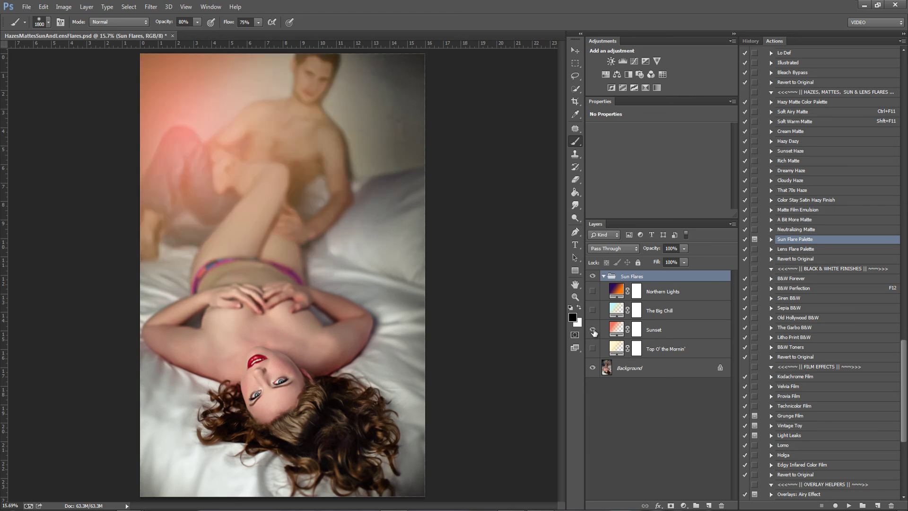
click(593, 330)
click(593, 349)
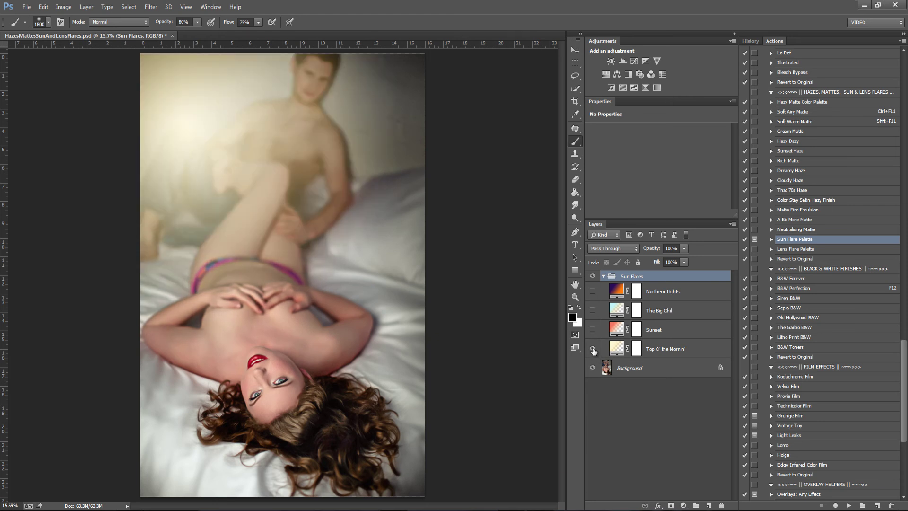
click(593, 348)
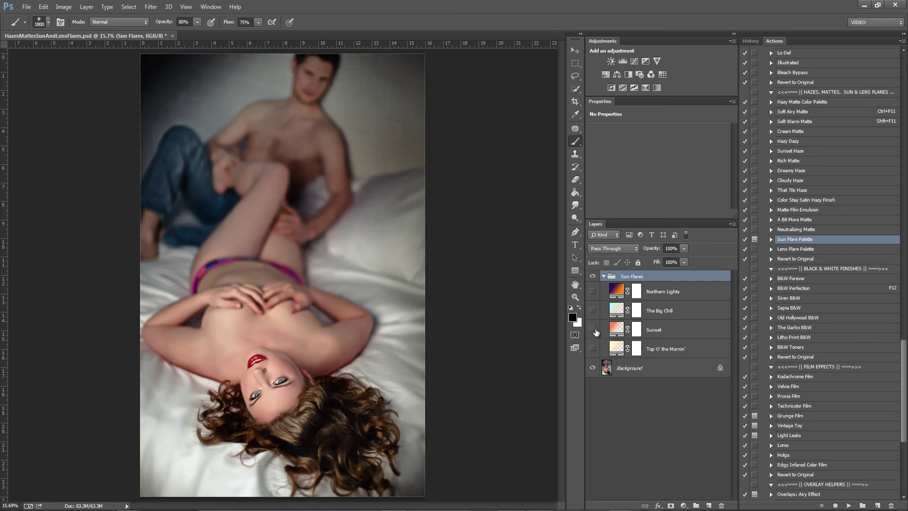
Show the Northern Lights flare layer and set its opacity to 22%.
click(592, 292)
click(615, 293)
click(684, 249)
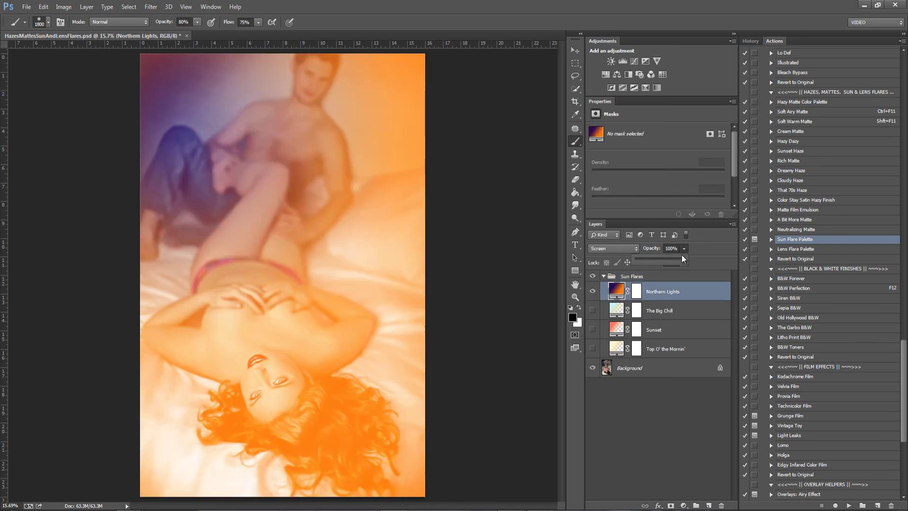
drag(648, 259, 685, 259)
drag(628, 265, 642, 266)
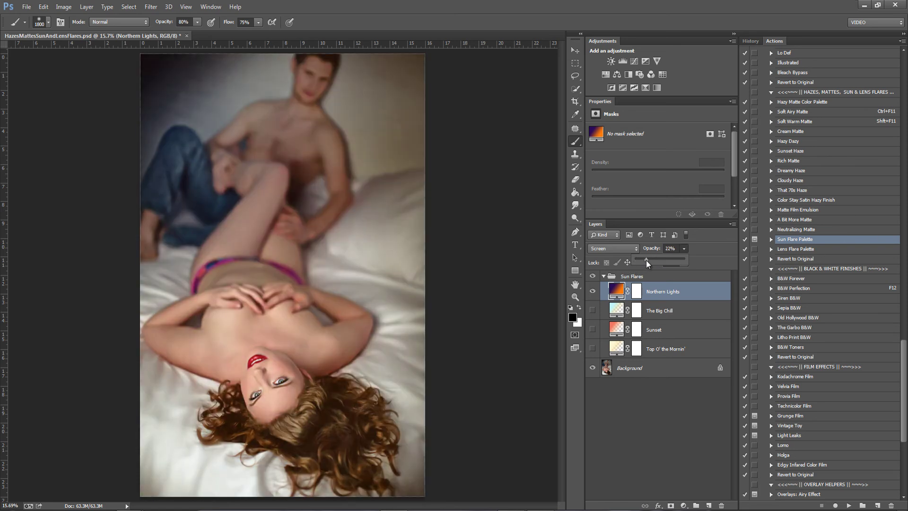
click(669, 296)
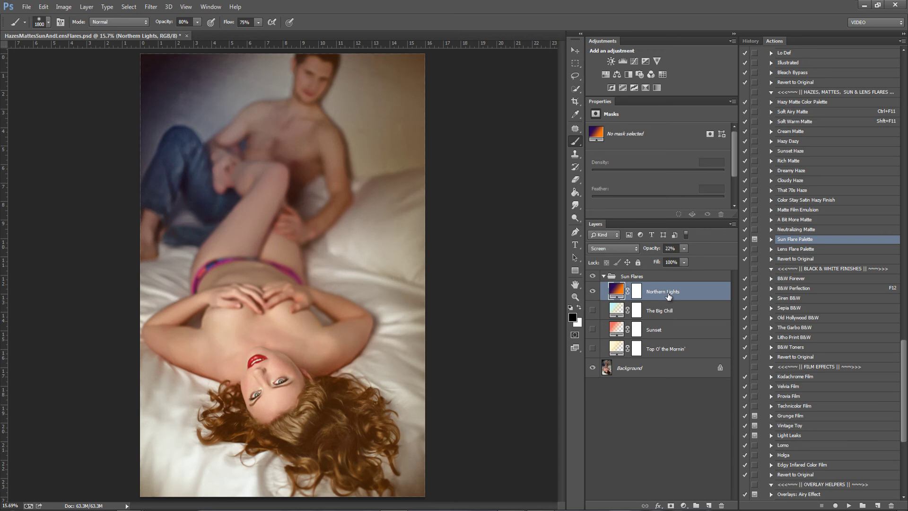
Show The Big Chill instead of Northern Lights, lower its opacity, and hide it again.
click(592, 290)
click(593, 310)
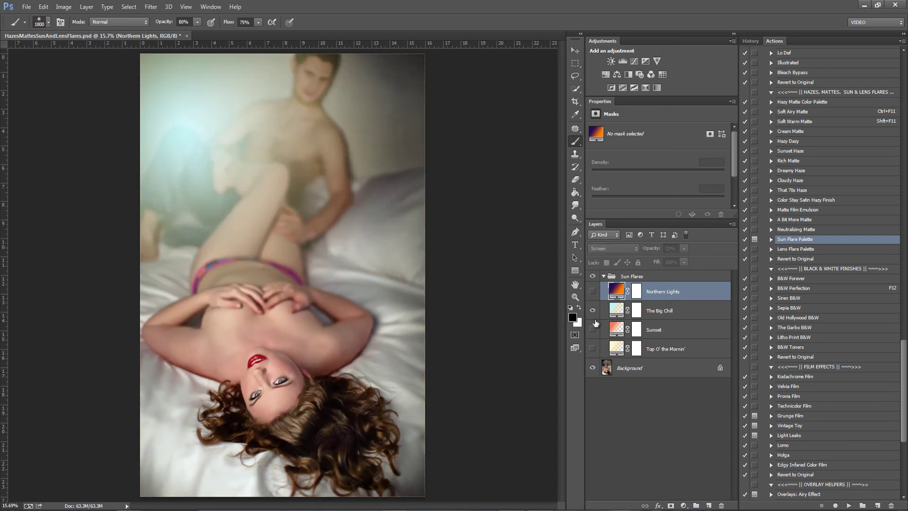
click(665, 317)
click(684, 248)
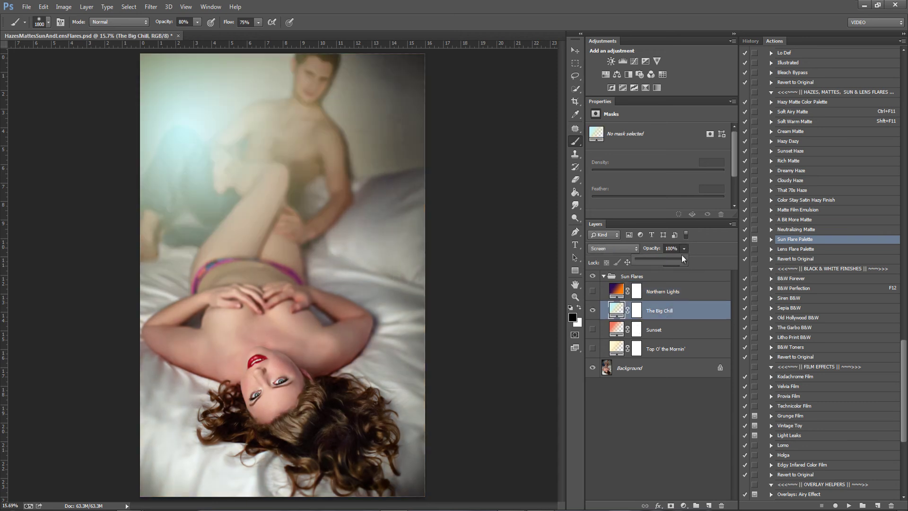
drag(655, 263, 658, 261)
click(592, 310)
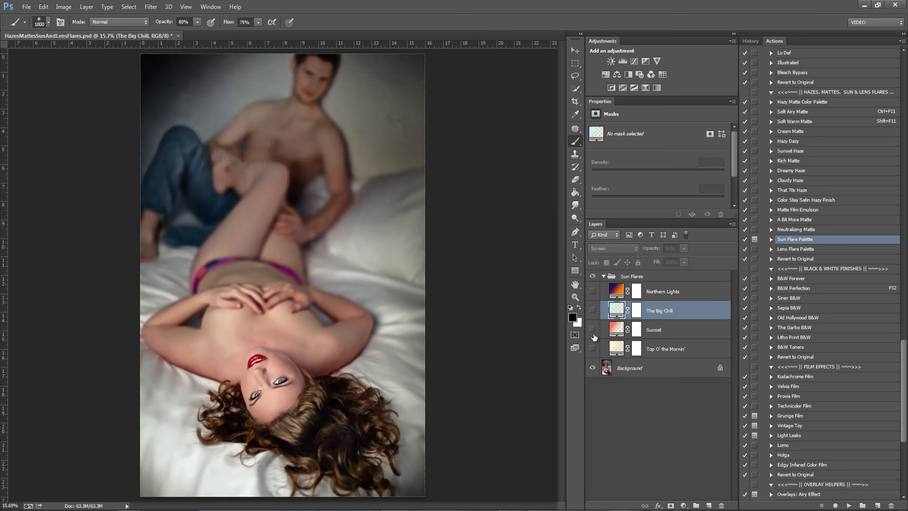
Show the Sunset flare layer and set its opacity to 38%.
click(592, 330)
click(614, 334)
click(684, 248)
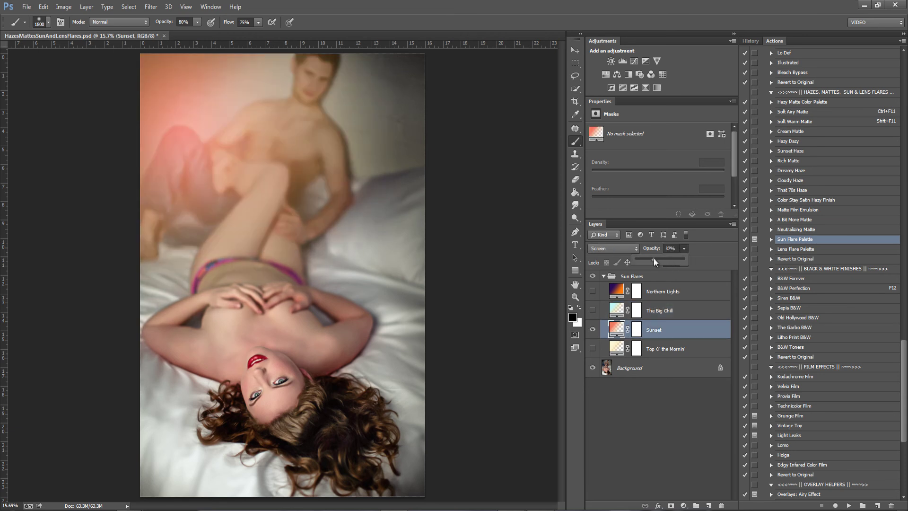
drag(653, 258, 654, 257)
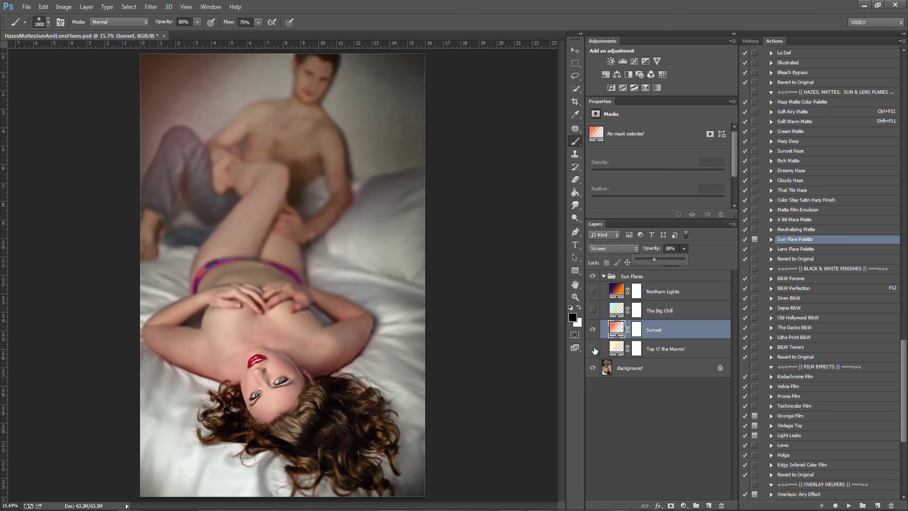
Show the Top O' the Mornin' flare layer as well and set its opacity to 27%.
click(593, 348)
click(662, 350)
click(683, 249)
drag(654, 258, 649, 259)
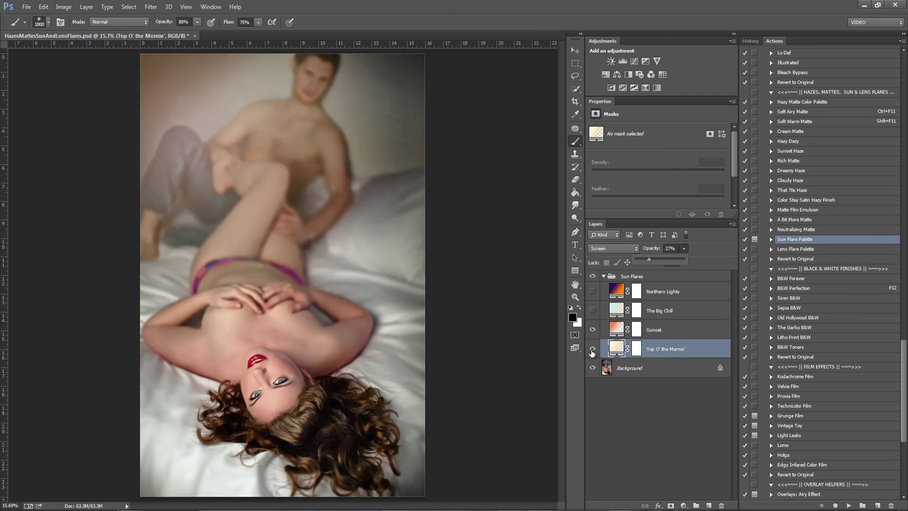
Hide the Sunset and Top O' the Mornin' flares and delete the Sun Flares group.
drag(592, 352, 592, 330)
click(641, 276)
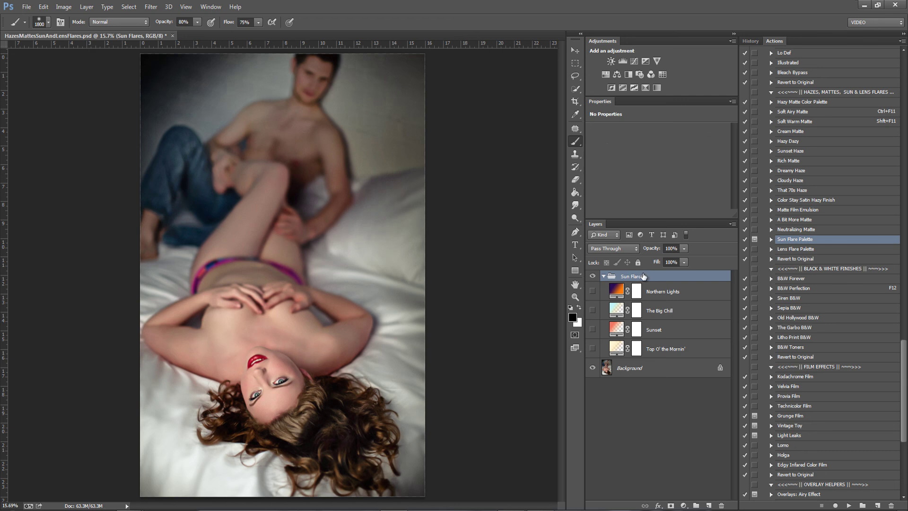
key(Delete)
Run the Lens Flare Palette action and expand the resulting Lens Flares group.
click(787, 251)
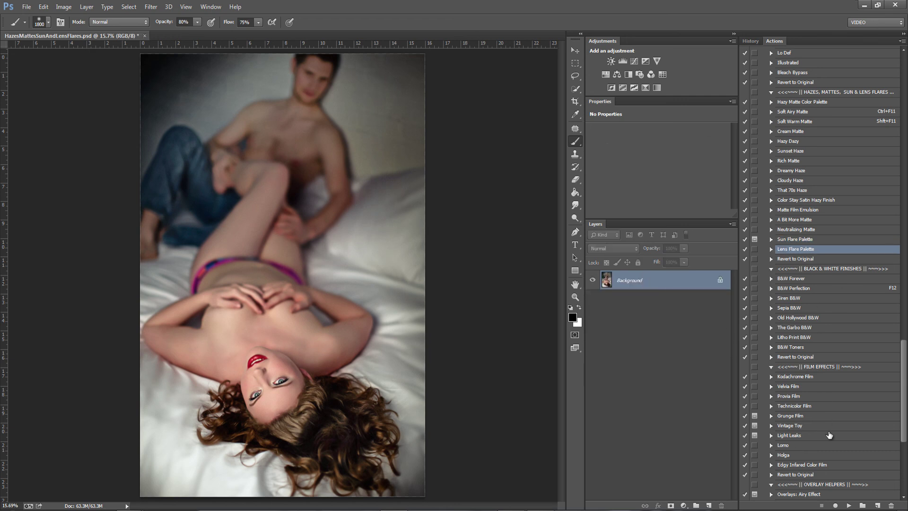
click(849, 505)
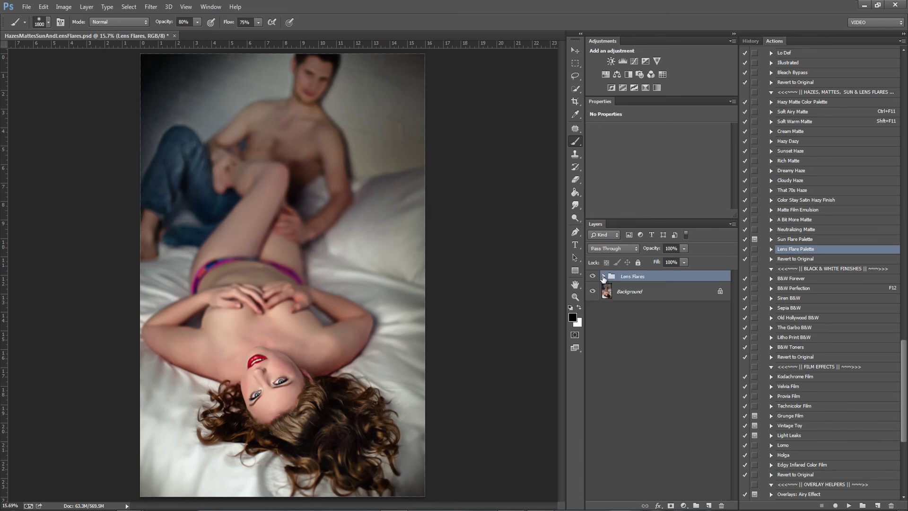
click(603, 277)
Preview the UFO, RGB, Pop Rocks and Bluebird lens flare layers one at a time, hiding each again.
click(593, 292)
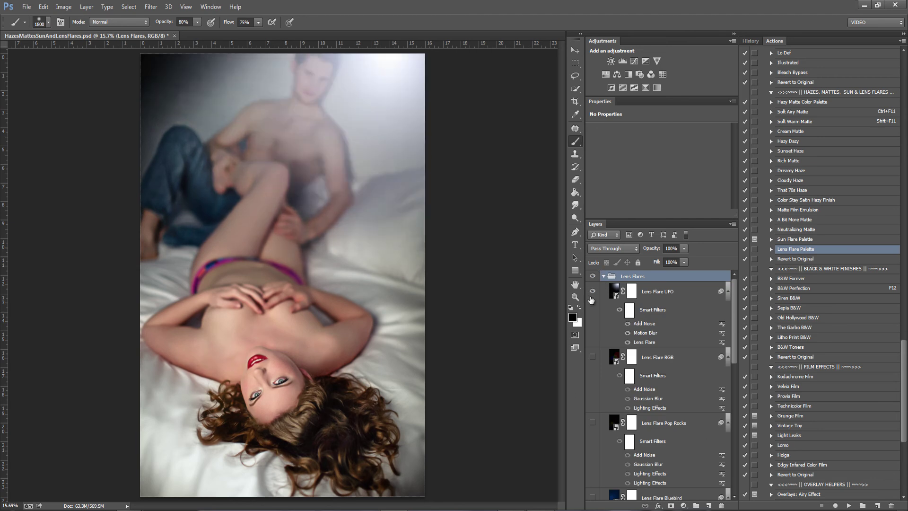
click(592, 292)
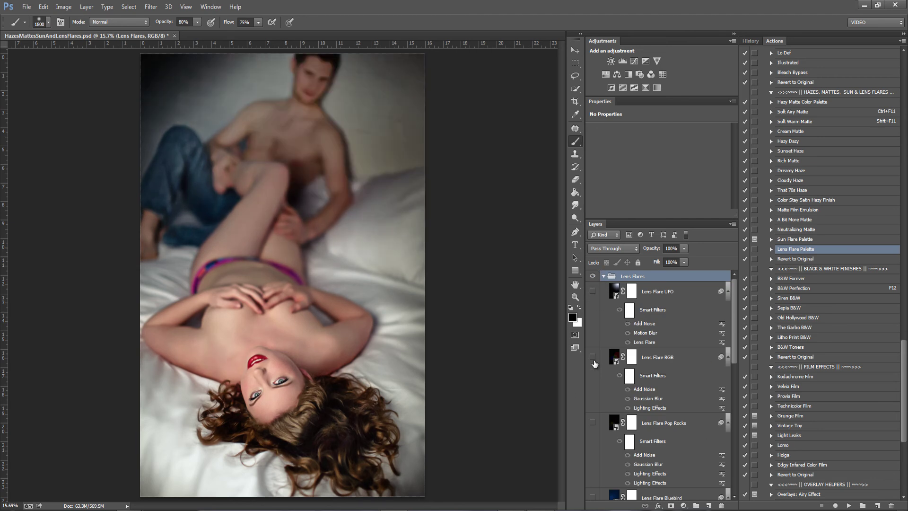
click(593, 358)
click(593, 358)
click(593, 358)
click(593, 357)
scroll(736, 338, down, 5)
click(593, 313)
click(592, 312)
click(593, 387)
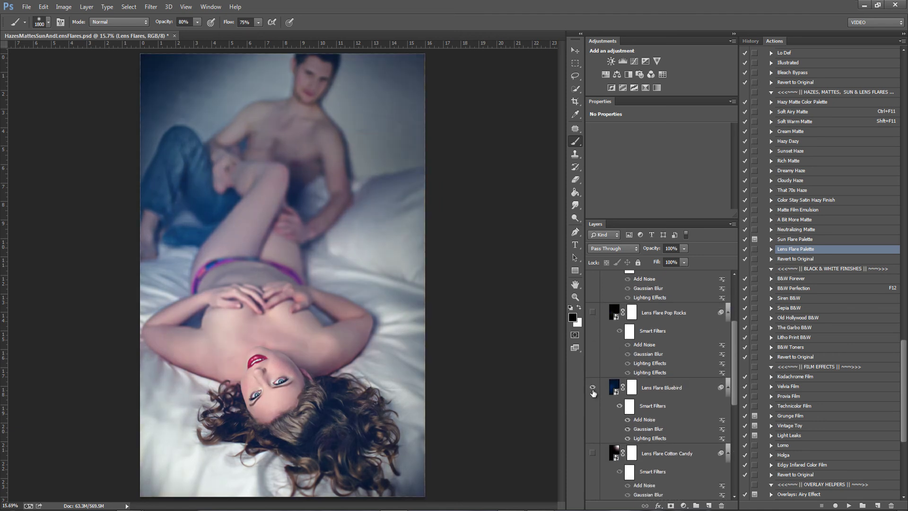
click(592, 388)
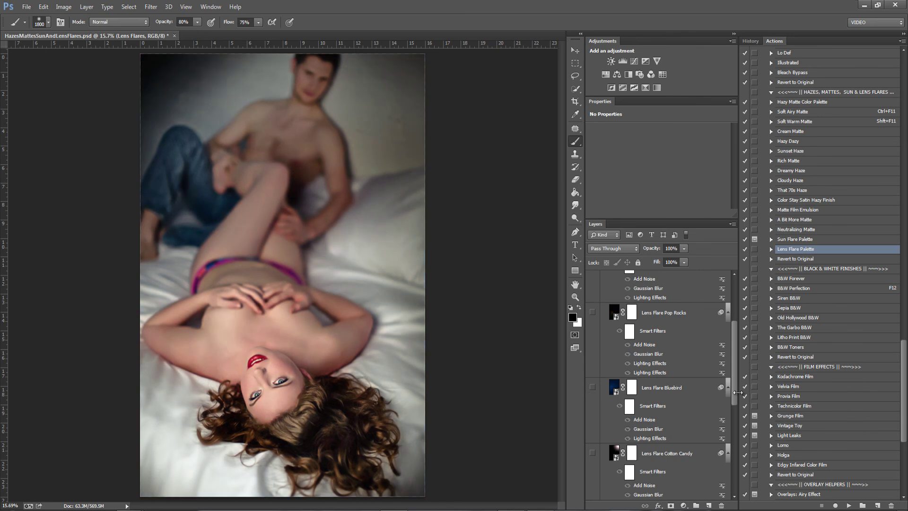
Preview the Cotton Candy, Invasion and Twister lens flare layers one at a time, hiding each again.
scroll(735, 396, down, 3)
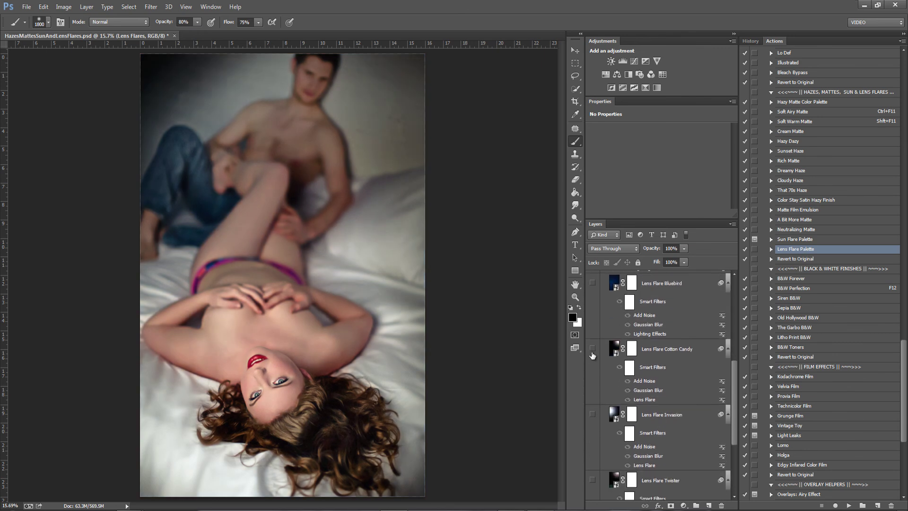
click(593, 349)
click(592, 349)
click(592, 414)
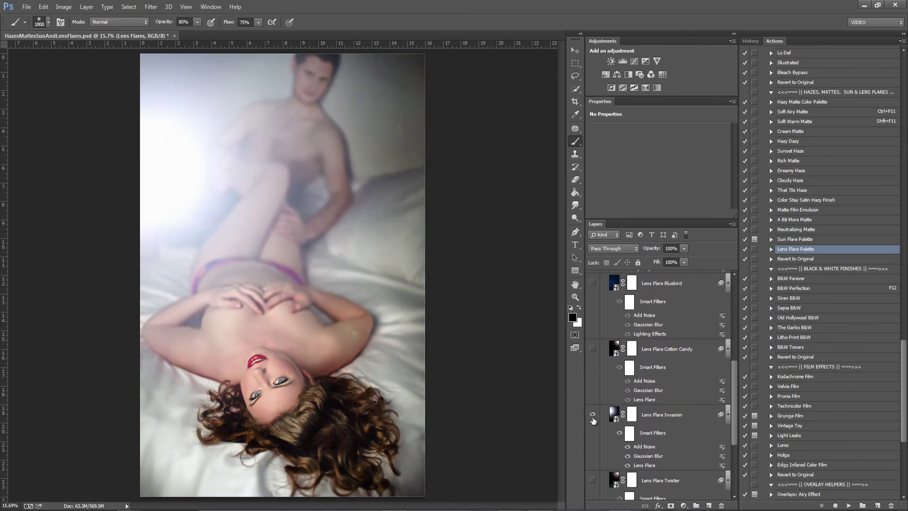
click(593, 414)
scroll(733, 437, down, 3)
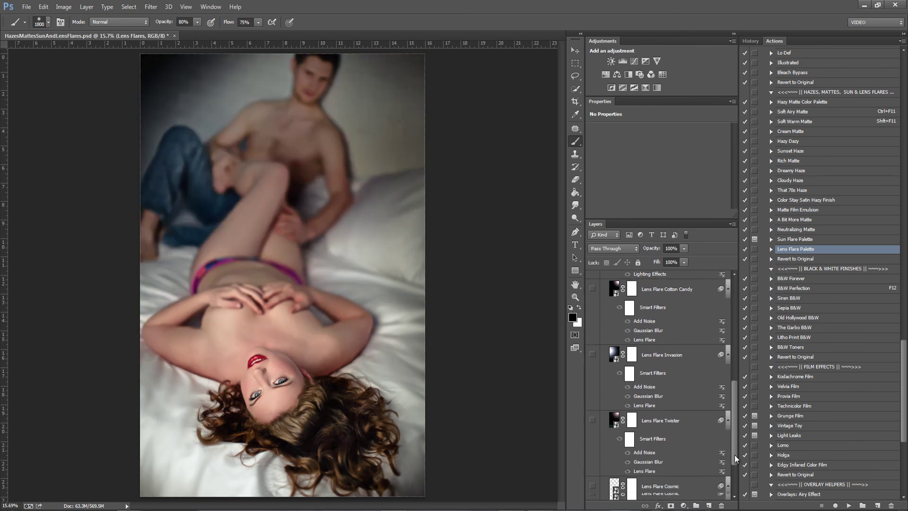
click(592, 365)
click(593, 365)
click(592, 365)
click(593, 365)
Show the Lens Flare Cosmic layer and try moving the flare center in its Lens Flare smart filter.
click(593, 430)
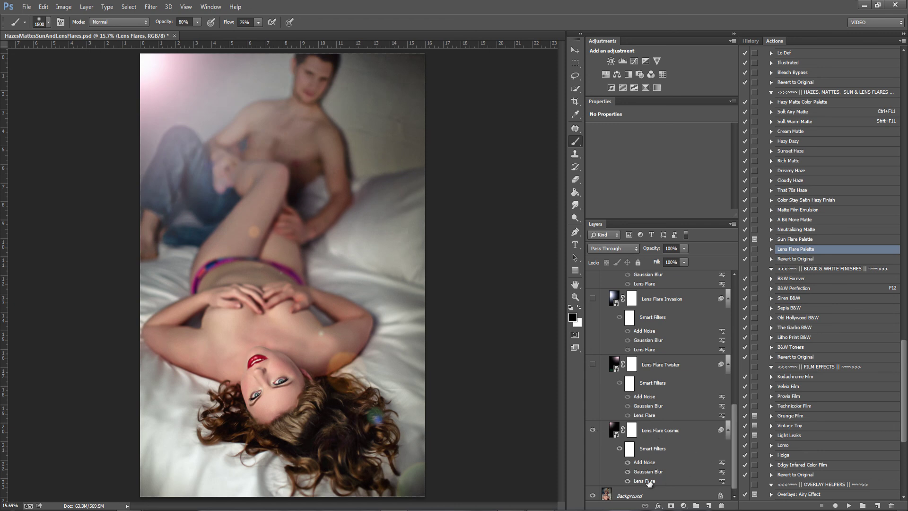
click(660, 430)
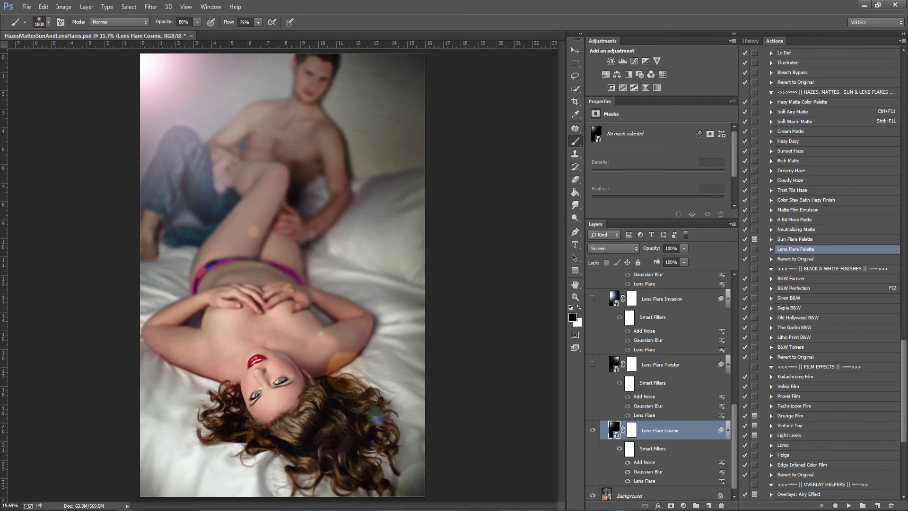
double_click(644, 480)
drag(118, 212, 505, 64)
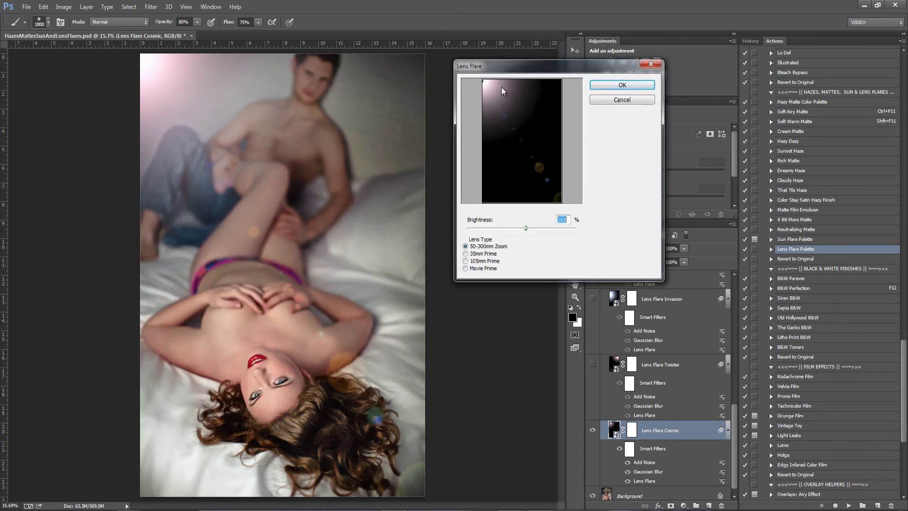
drag(517, 127, 486, 136)
click(615, 86)
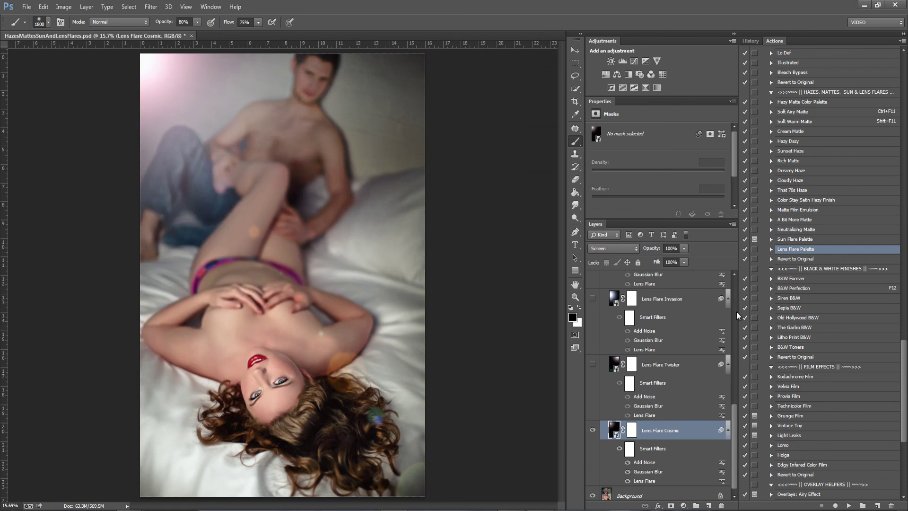
Set the opacity of the whole Lens Flares group to 69%.
scroll(736, 406, up, 1)
drag(736, 407, 736, 270)
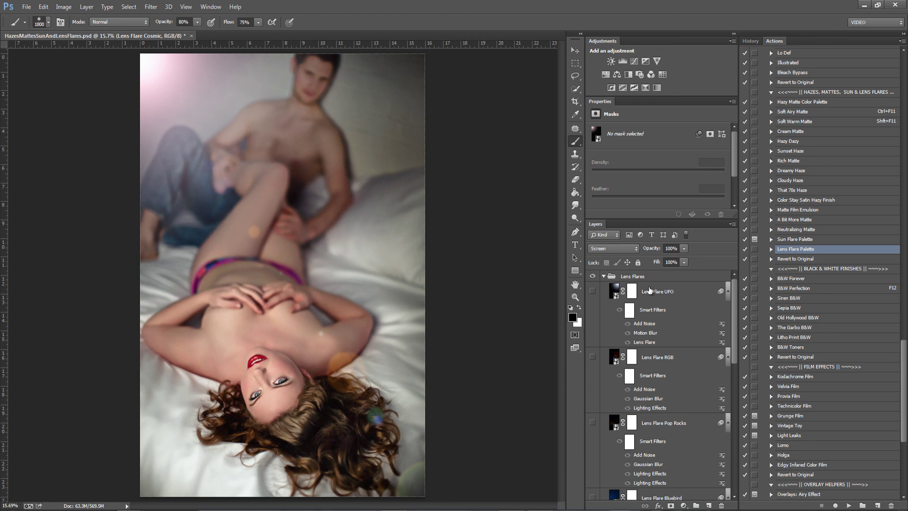
click(644, 278)
mouse_move(656, 259)
mouse_down()
mouse_move(593, 268)
mouse_move(669, 265)
mouse_up()
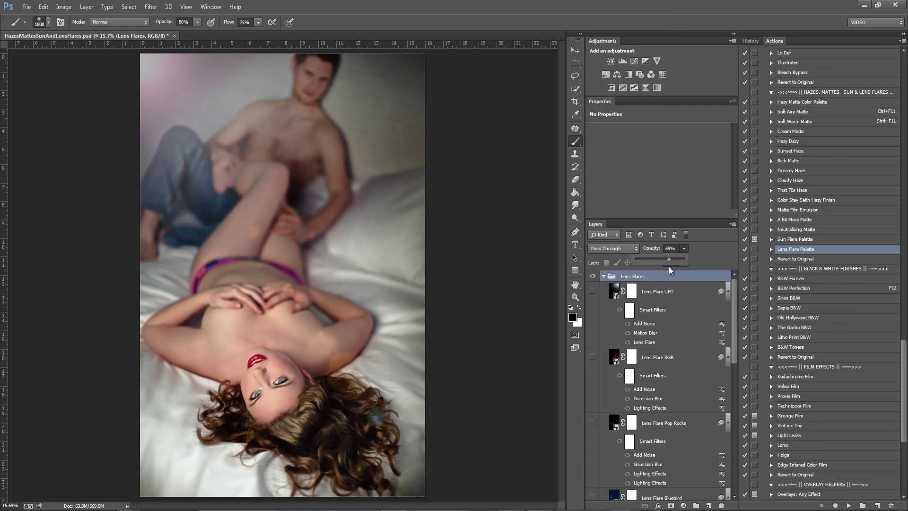
Add a layer mask to the Lens Flares group and paint out the flare spots over the woman.
drag(736, 348, 763, 473)
drag(736, 438, 636, 278)
click(670, 505)
mouse_move(416, 375)
mouse_down()
mouse_move(385, 426)
mouse_move(345, 348)
mouse_move(307, 303)
mouse_up()
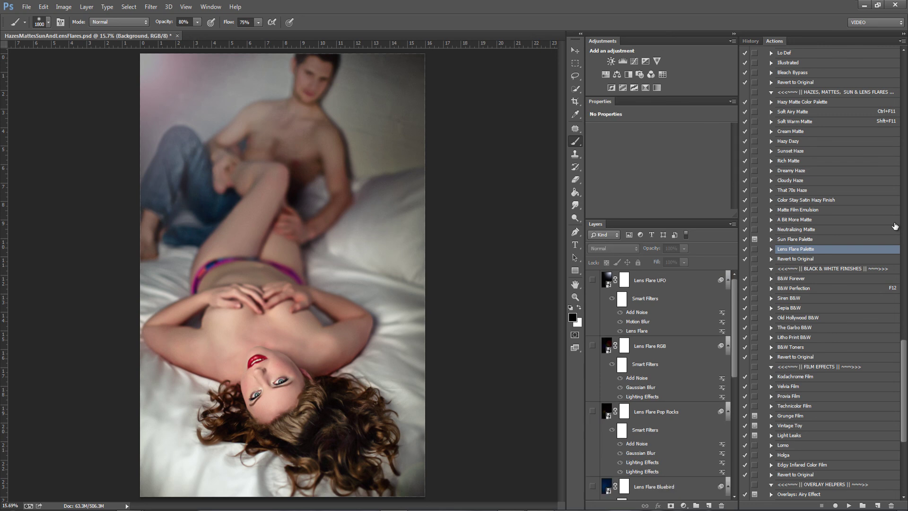
View README.pdf from The Whole Shebang folder, and close both the document and the folder window.
click(843, 92)
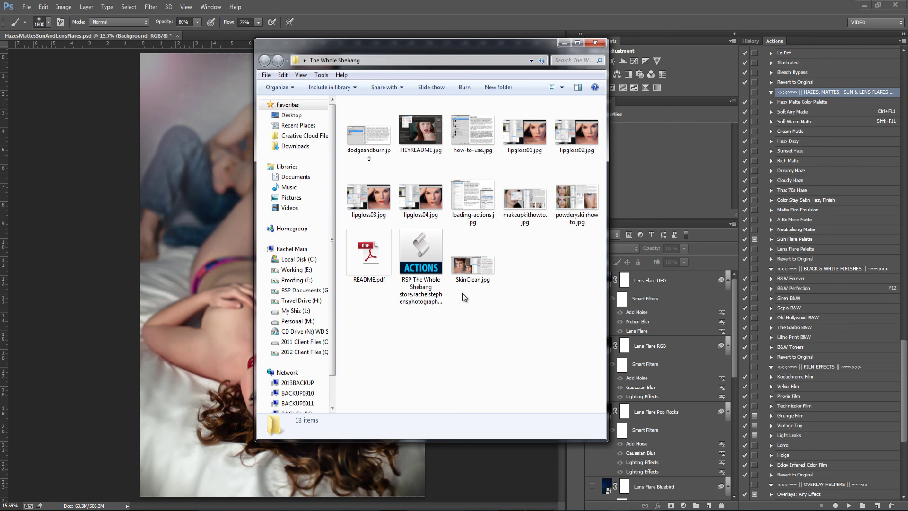
double_click(376, 263)
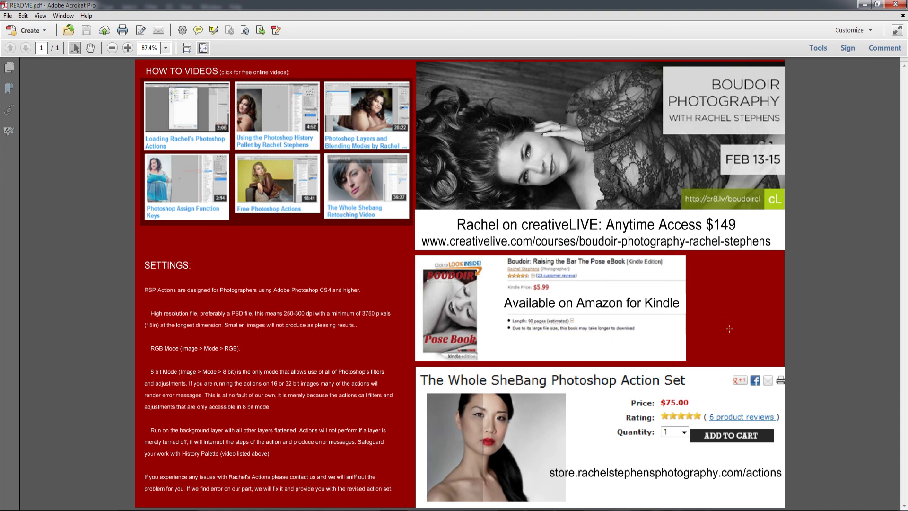
click(895, 5)
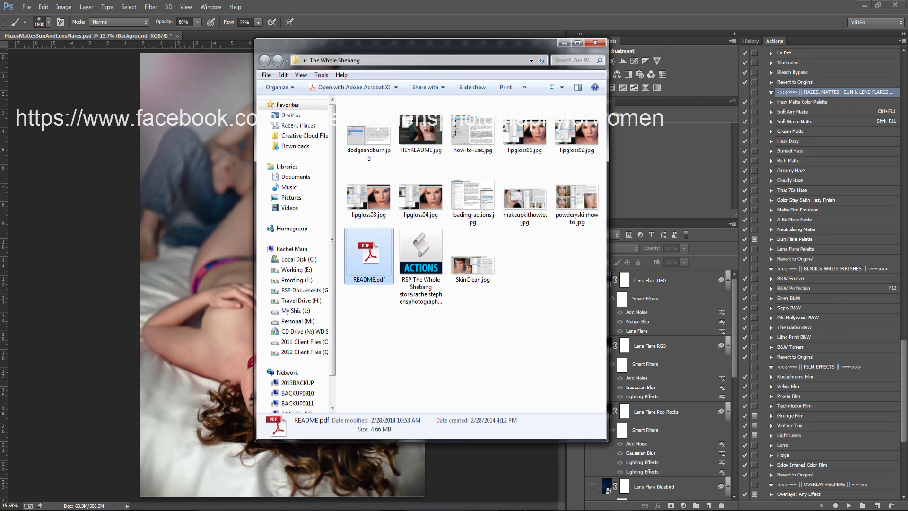
click(596, 43)
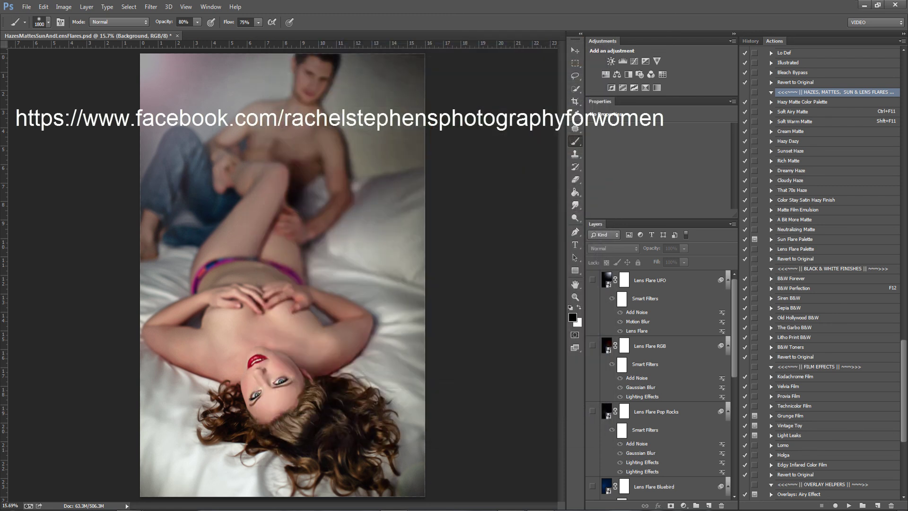